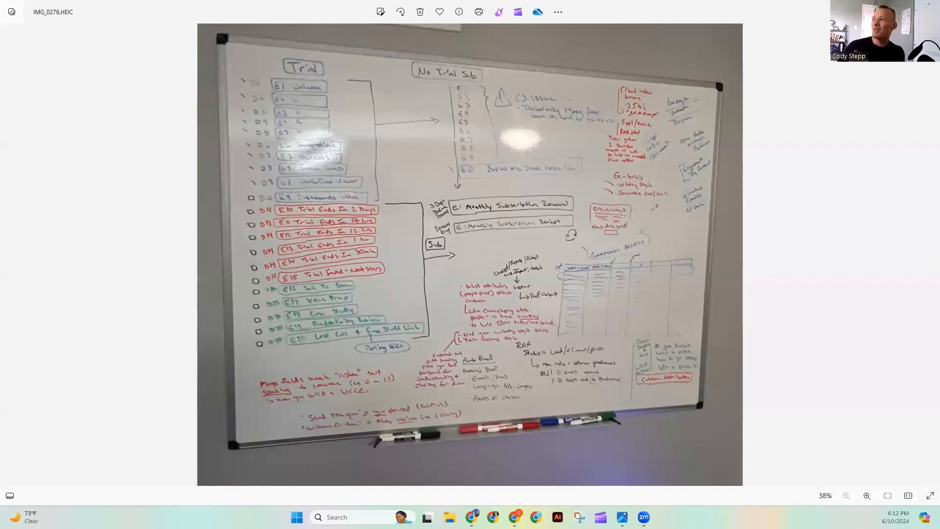
- Reopen the Workflow Secrets contact's record from the contact list and review its information, important dates, notes and files
left_click(906, 9)
left_click(203, 7)
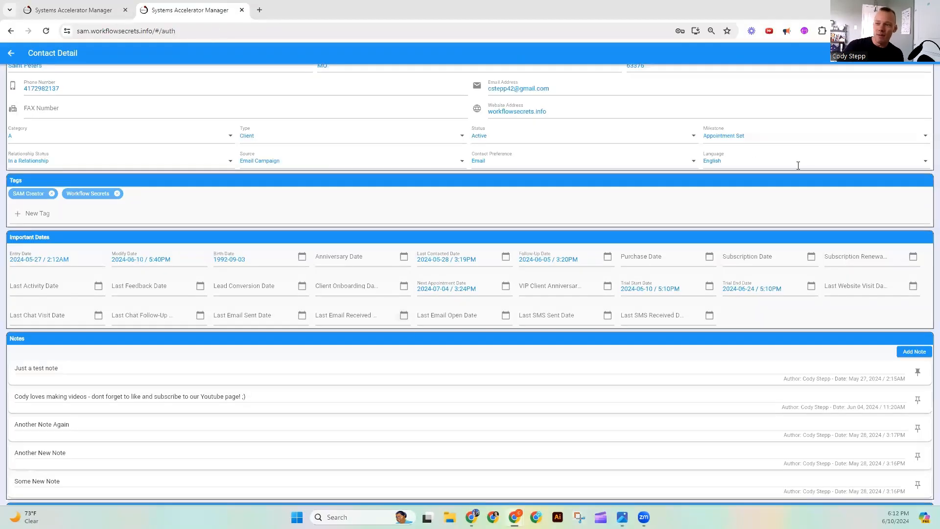
scroll(502, 240, "up", 3)
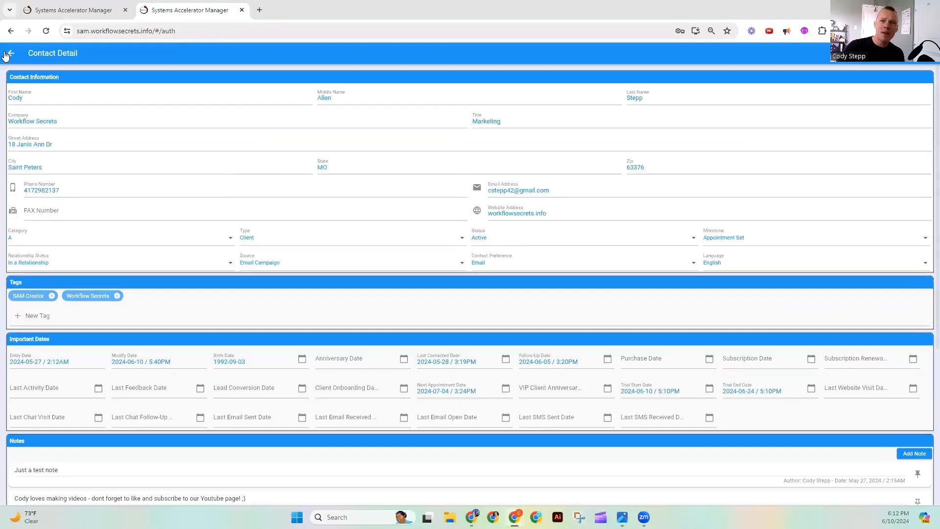
left_click(12, 53)
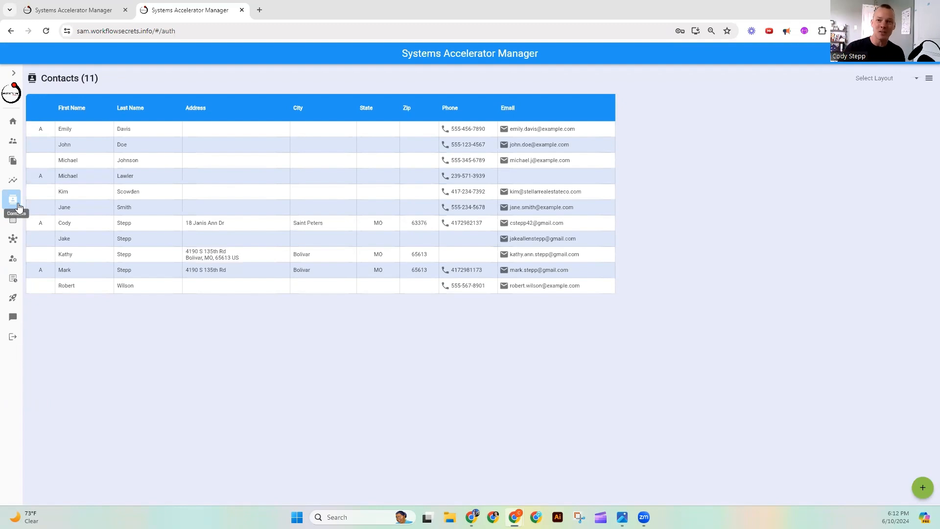
left_click(163, 223)
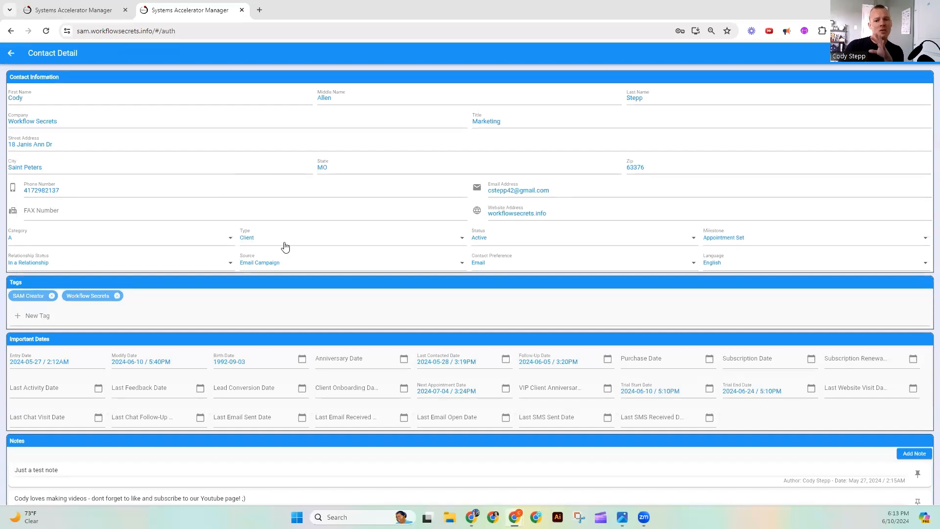
scroll(293, 310, "down", 4)
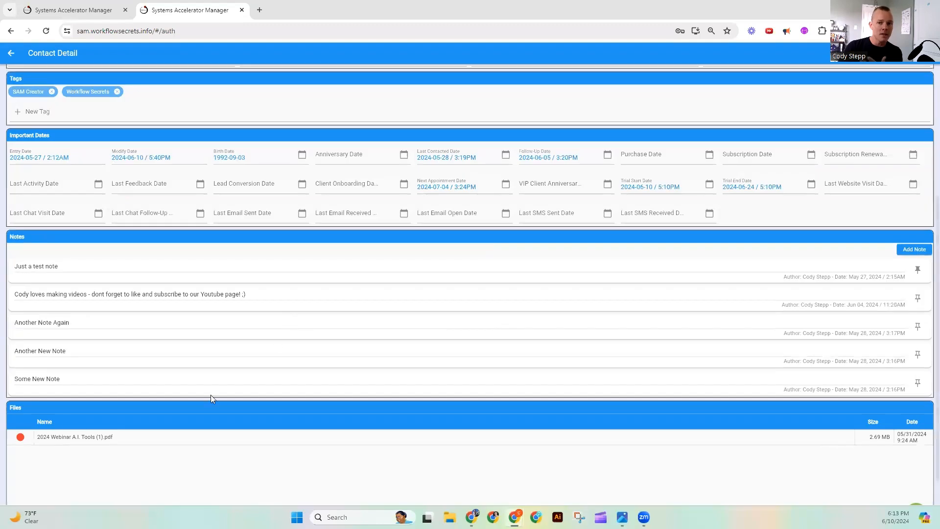
scroll(98, 330, "up", 4)
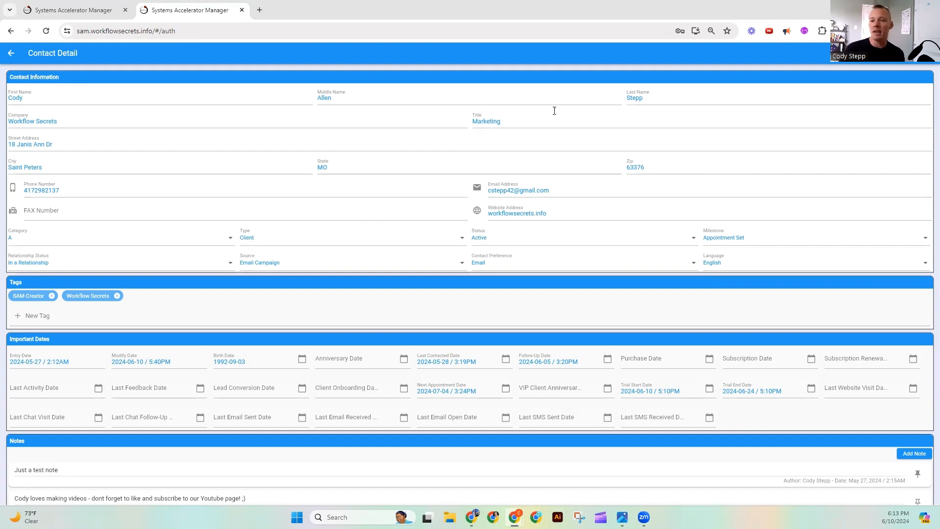
scroll(562, 138, "down", 2)
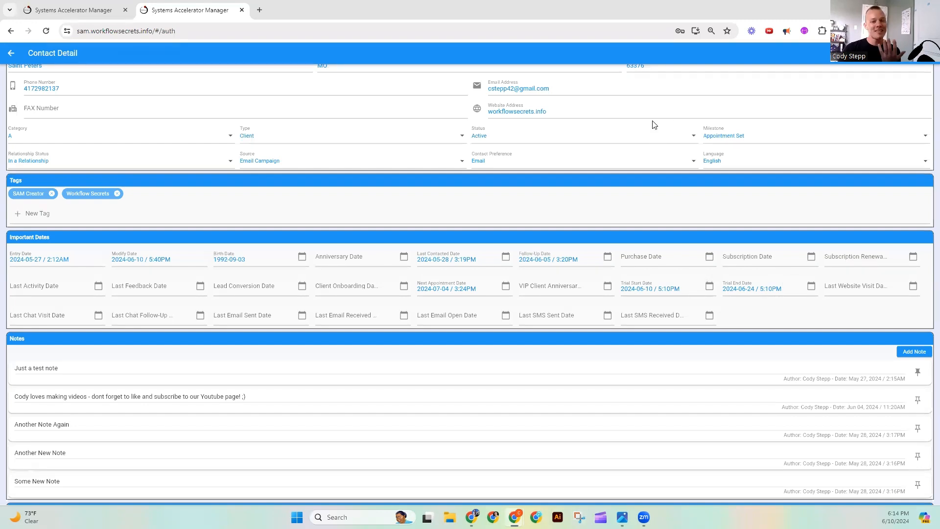
- Leave the Post Trial routine and load "New Trialer - SAM Onboarding Email Series (Blue)" from the calendar's routine list
left_click(77, 6)
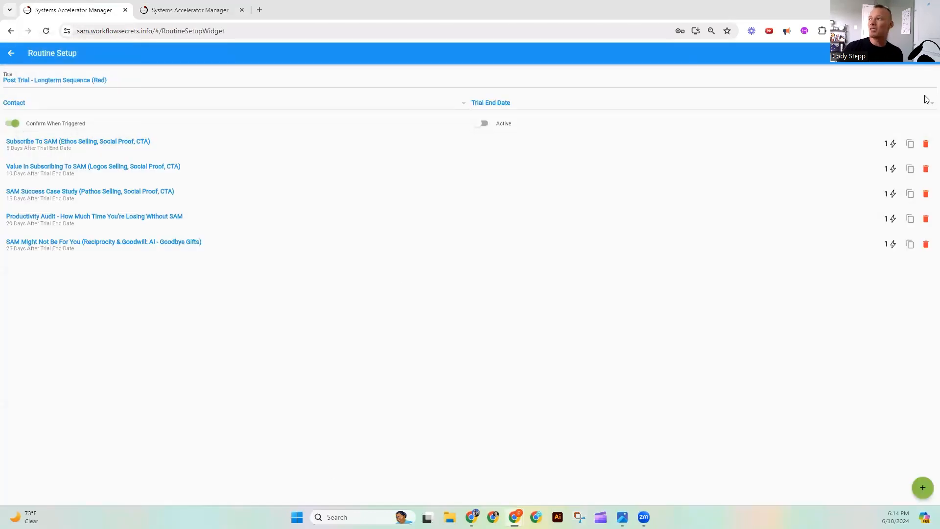
left_click(10, 53)
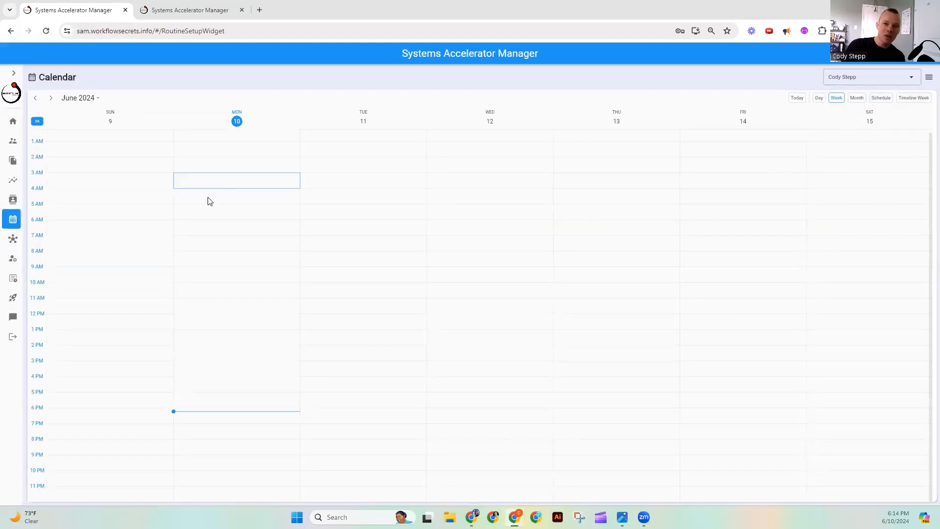
left_click(7, 222)
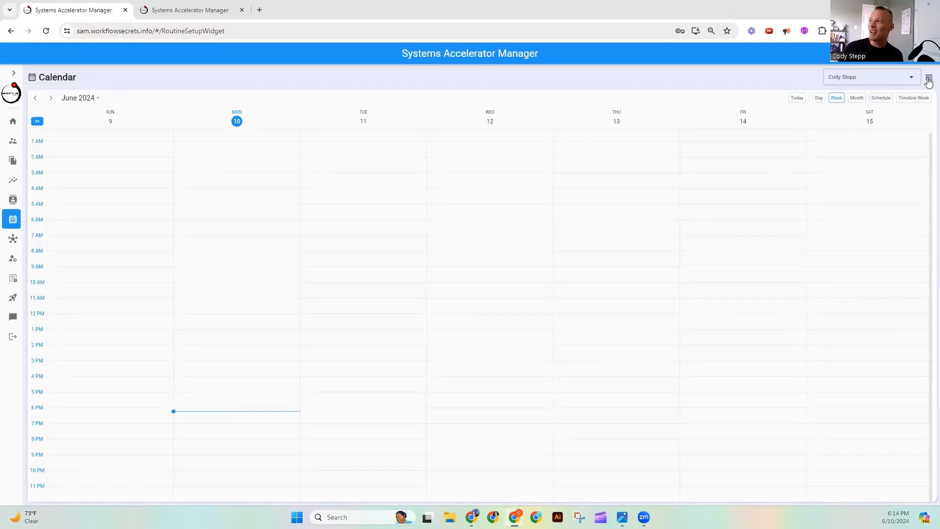
left_click(928, 77)
left_click(875, 154)
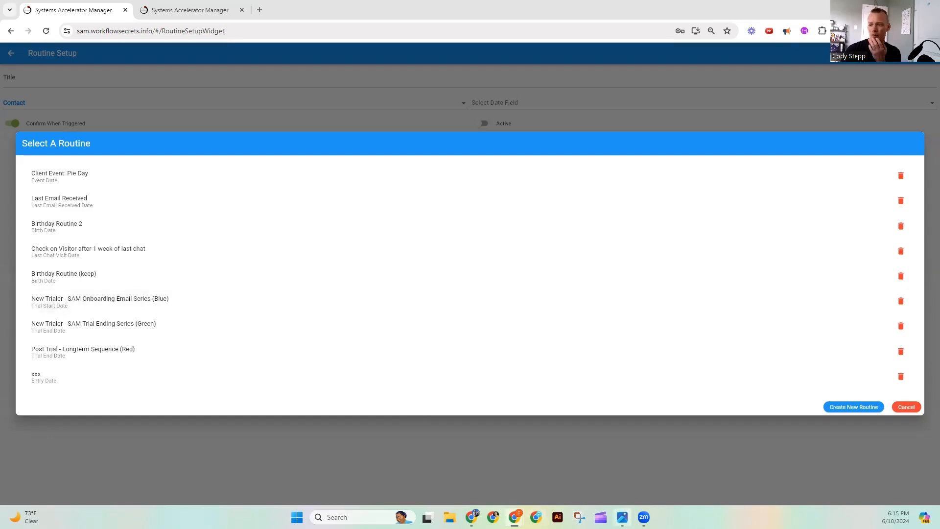
left_click(621, 517)
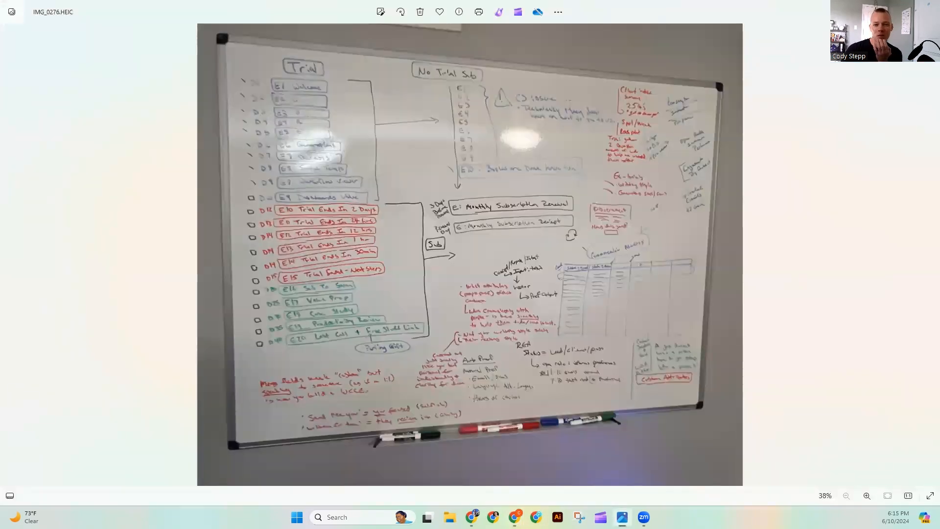
left_click(621, 517)
left_click(163, 301)
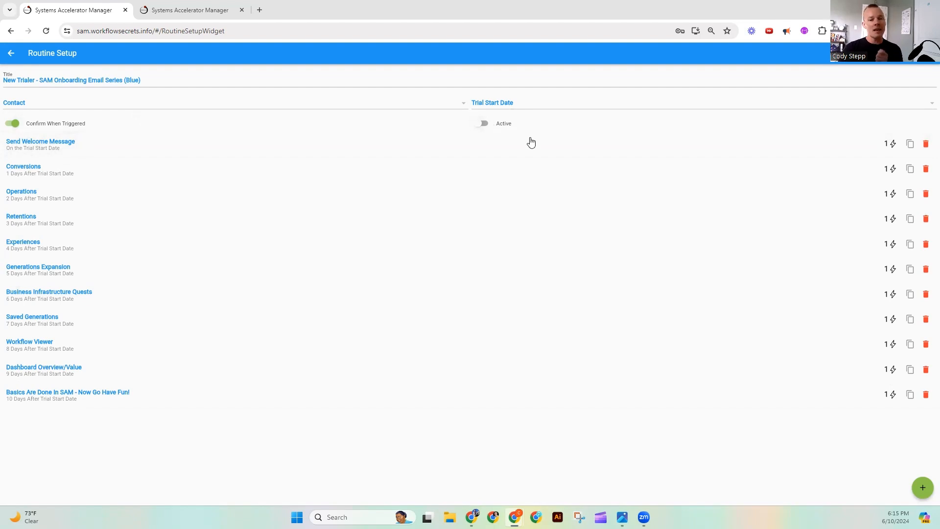
- Compare the contact's dates with the routine and inspect the Send Message action inside the Send Welcome Message activity
left_click(205, 10)
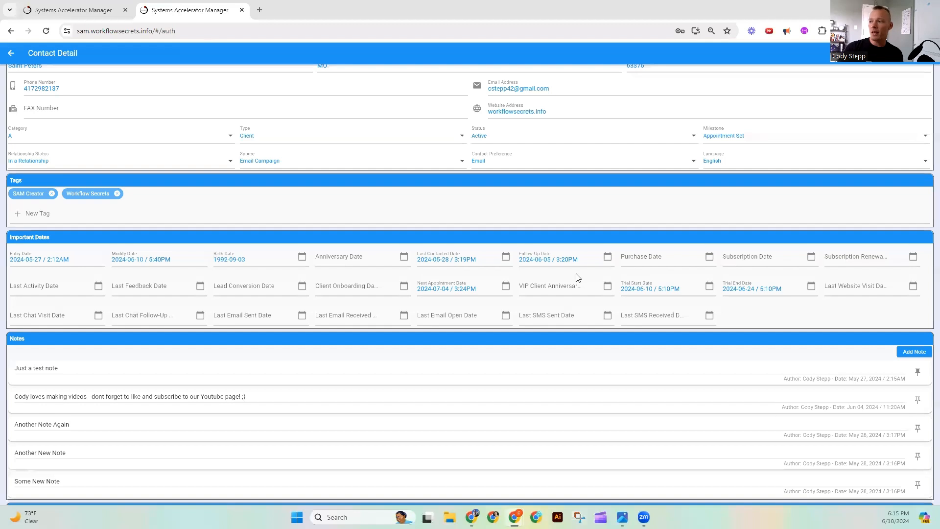
left_click(86, 6)
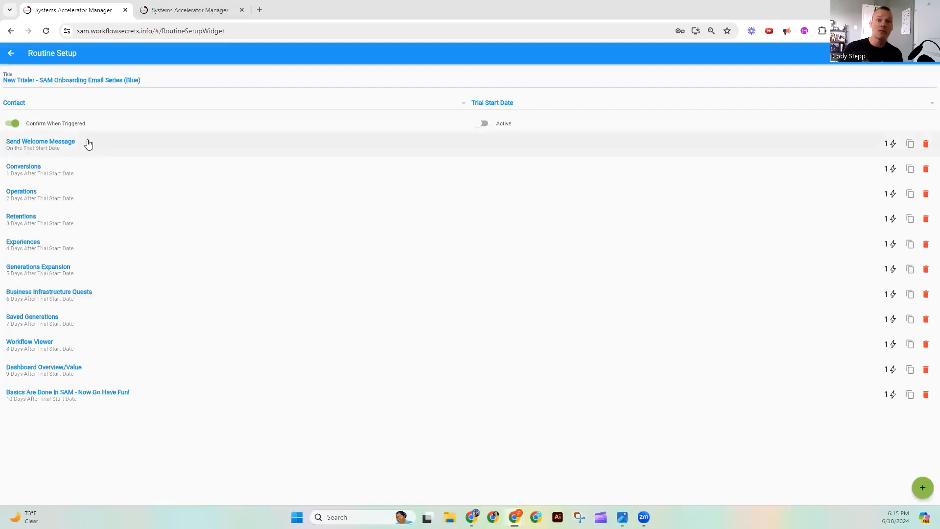
left_click(110, 145)
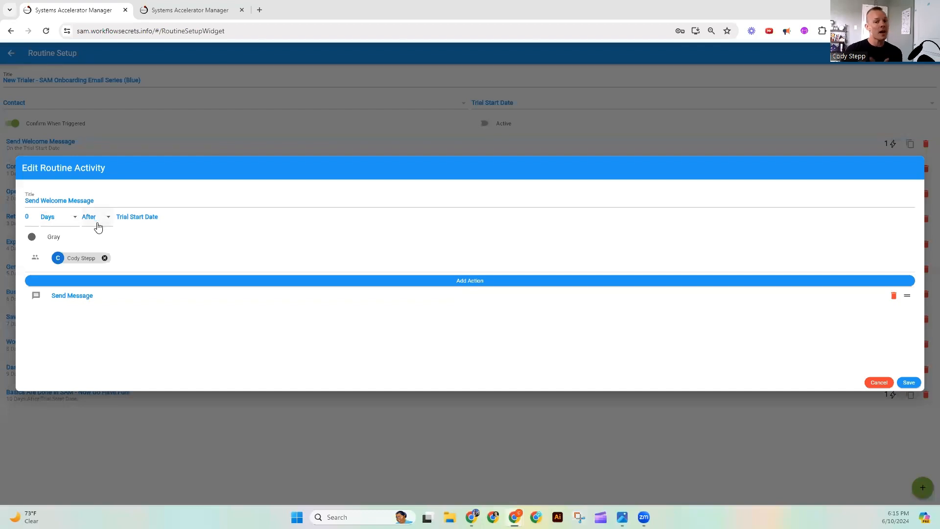
left_click(93, 296)
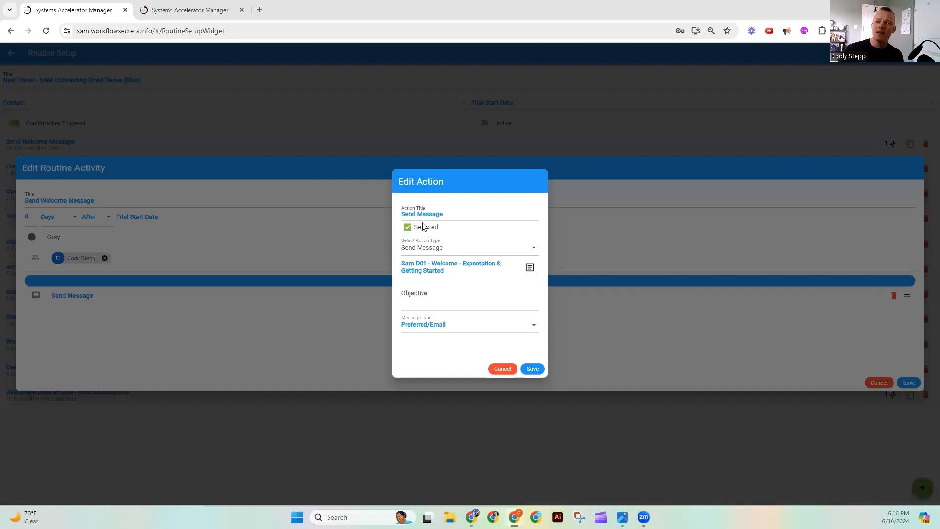
left_click(445, 298)
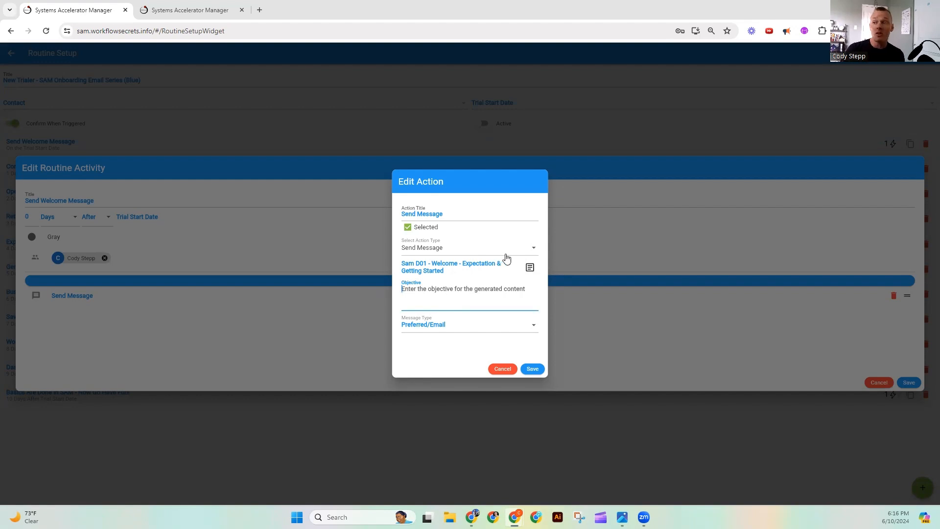
left_click(454, 359)
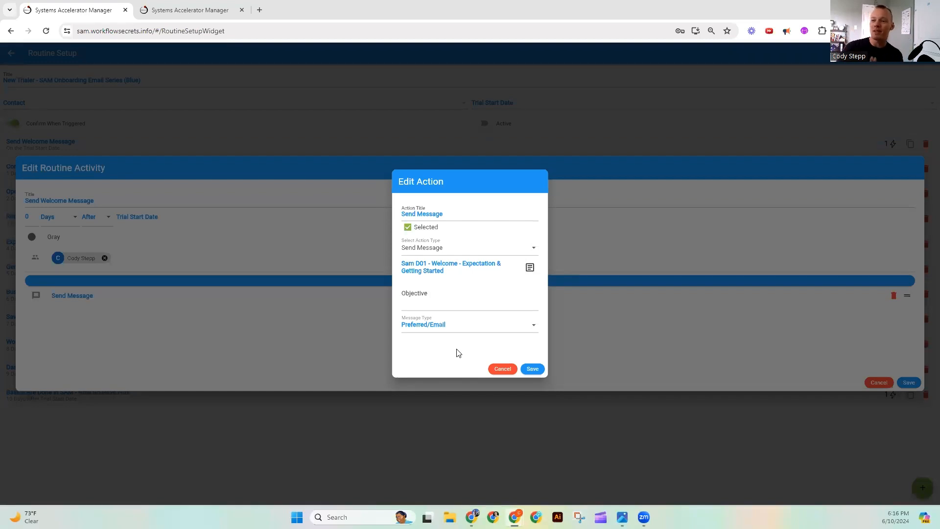
- Compare the message type options of the Send Message action with the Contact Preference choices on the contact record
left_click(487, 325)
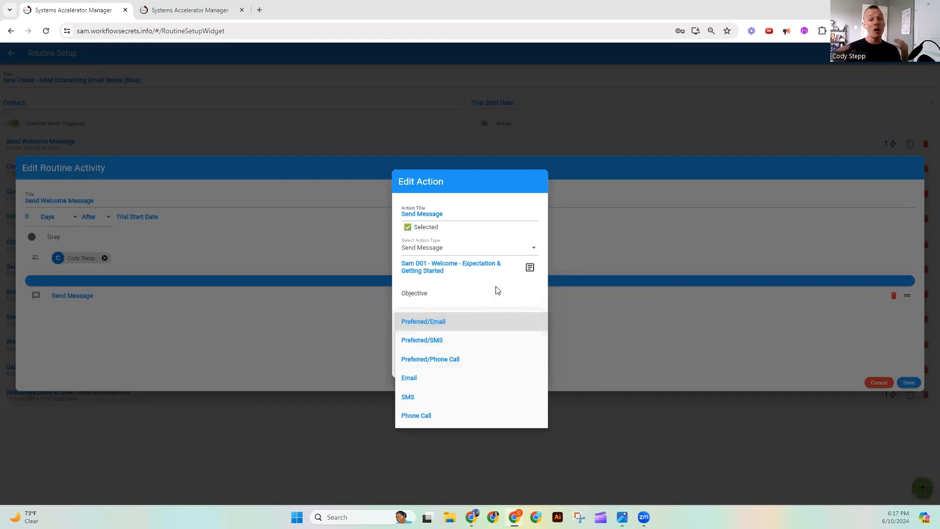
left_click(160, 6)
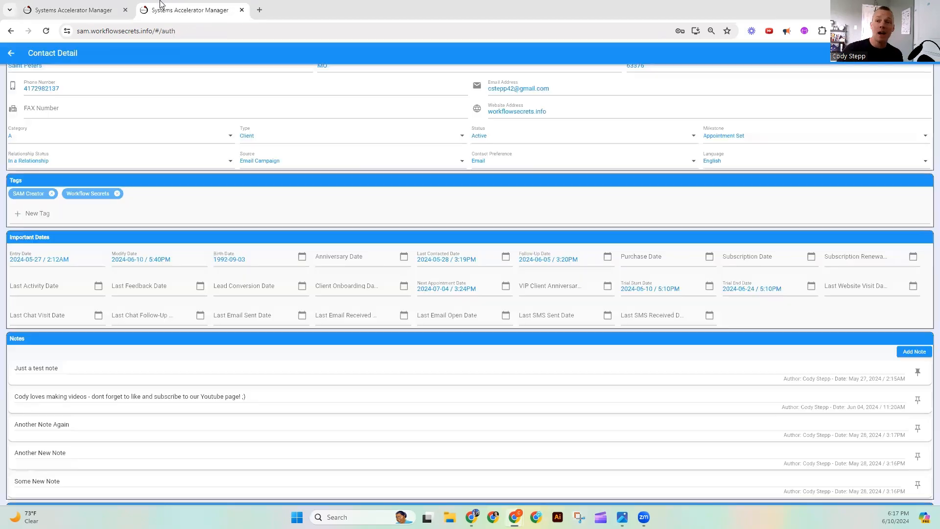
scroll(514, 174, "up", 2)
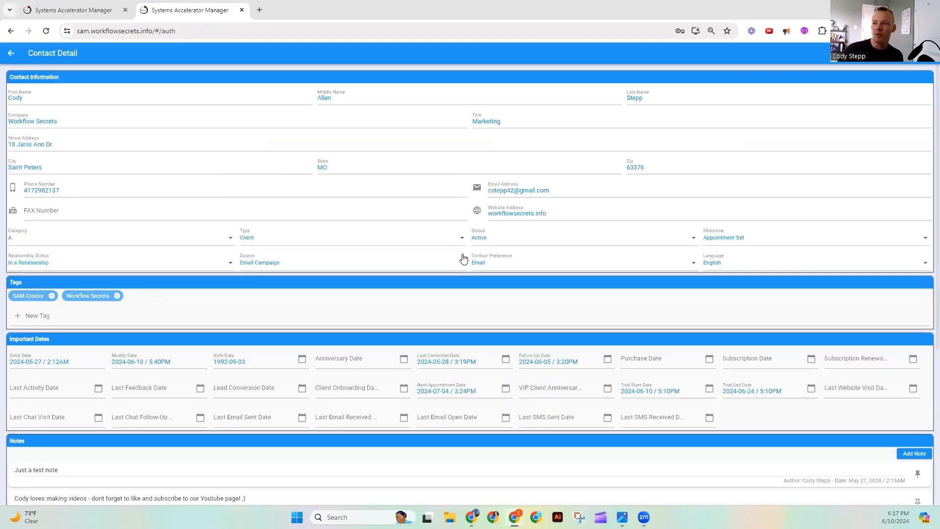
left_click(500, 262)
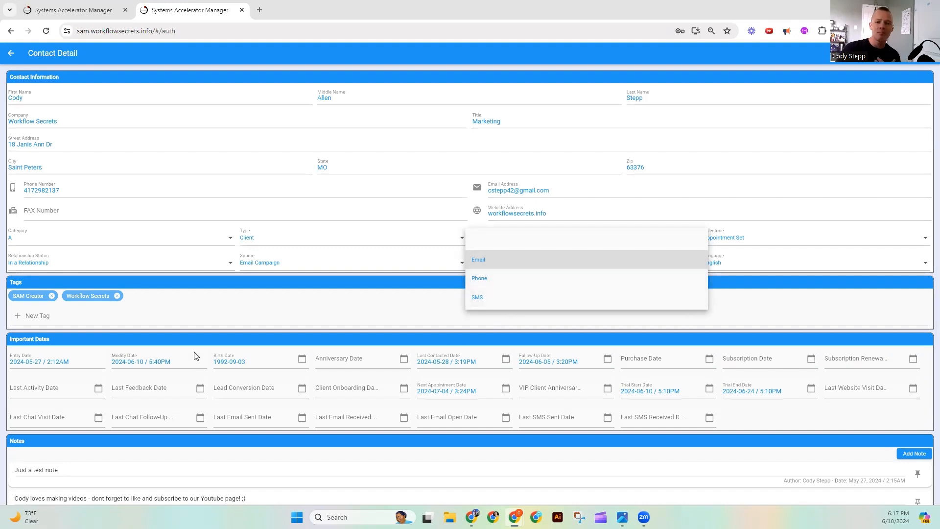
left_click(29, 10)
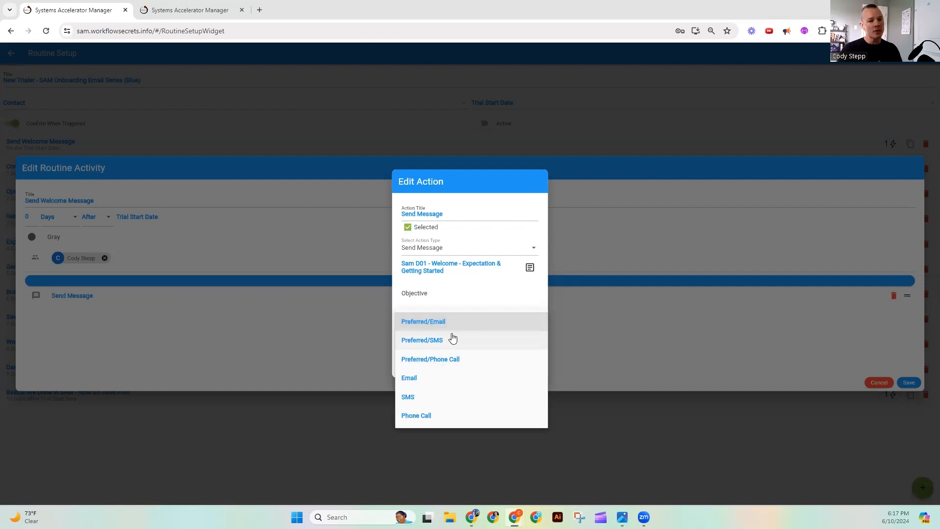
- Try Email as the Send Message action's message type and set it back to Preferred/Email
left_click(442, 377)
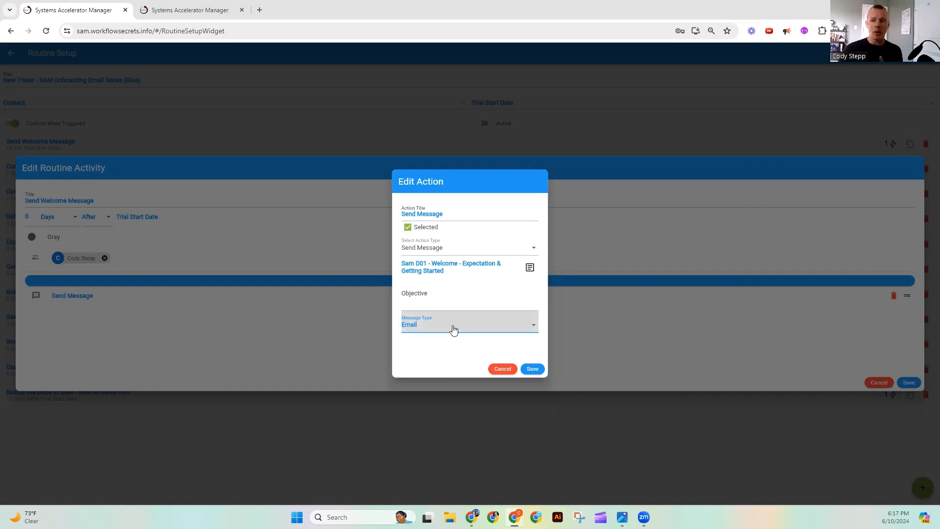
left_click(454, 330)
left_click(442, 266)
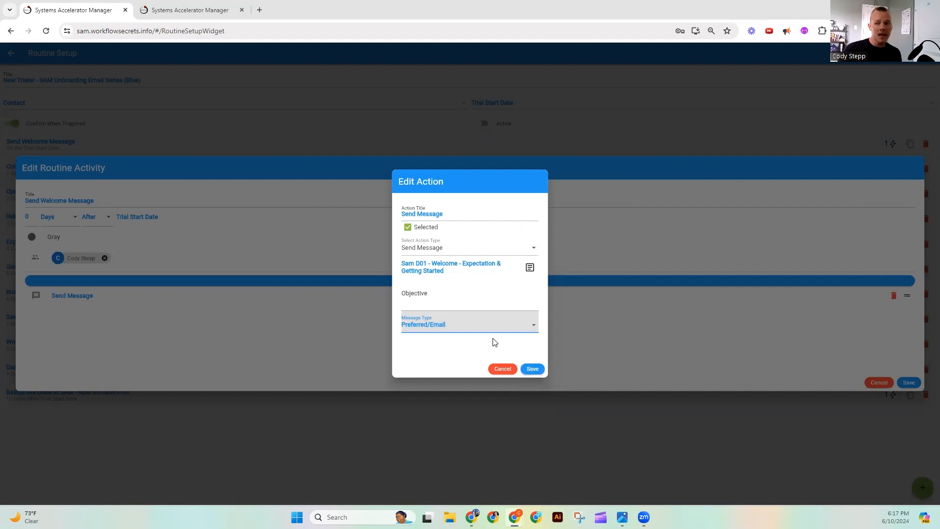
- Set the contact's Contact Preference to SMS and close the Send Message action in the routine without saving
left_click(206, 10)
left_click(477, 297)
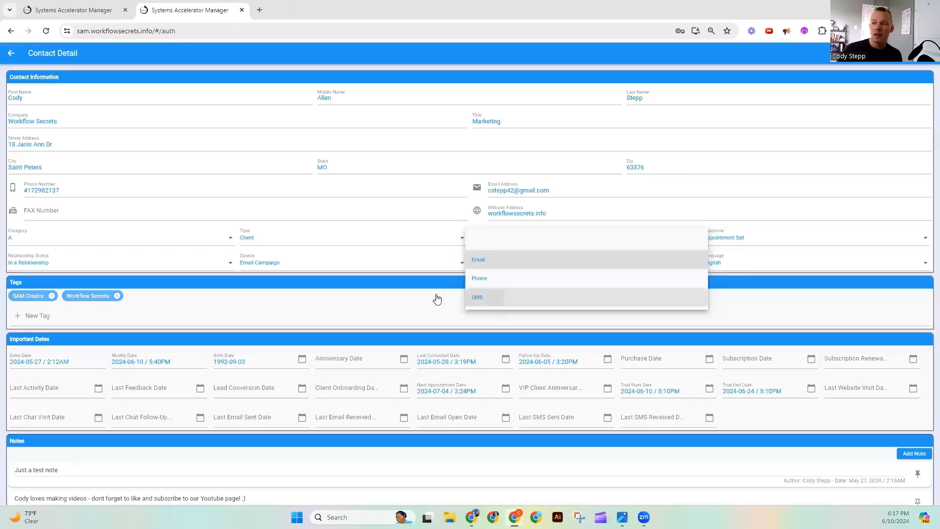
left_click(56, 7)
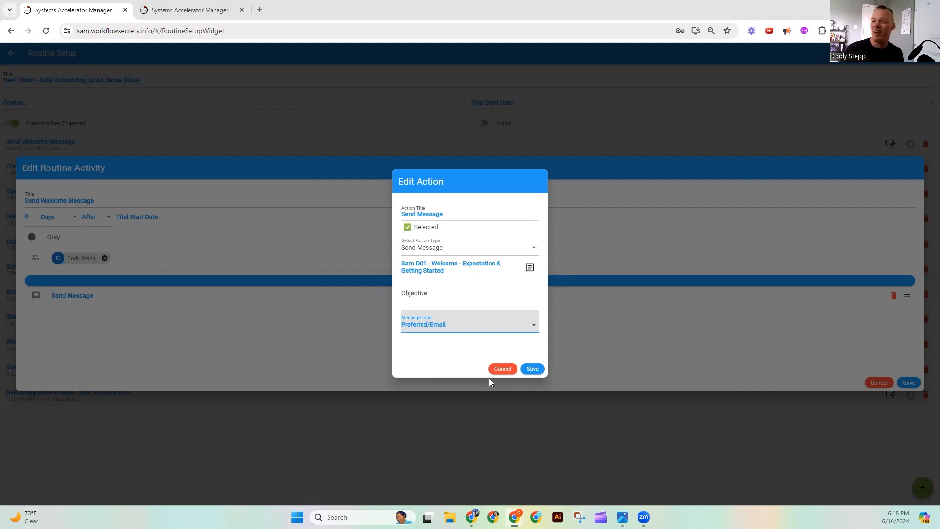
left_click(500, 370)
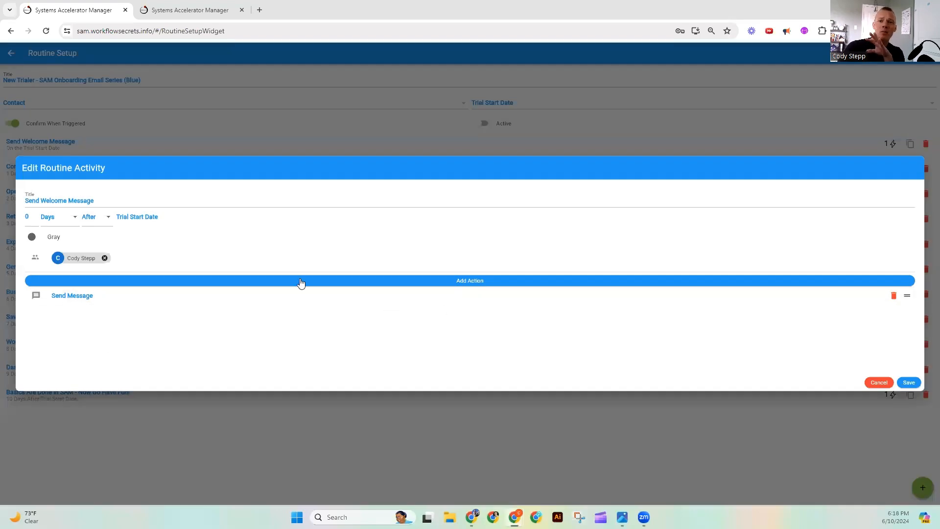
- Review the Send Message action and the Send Welcome Message activity's time unit and Before/After options, and leave the activity
left_click(465, 303)
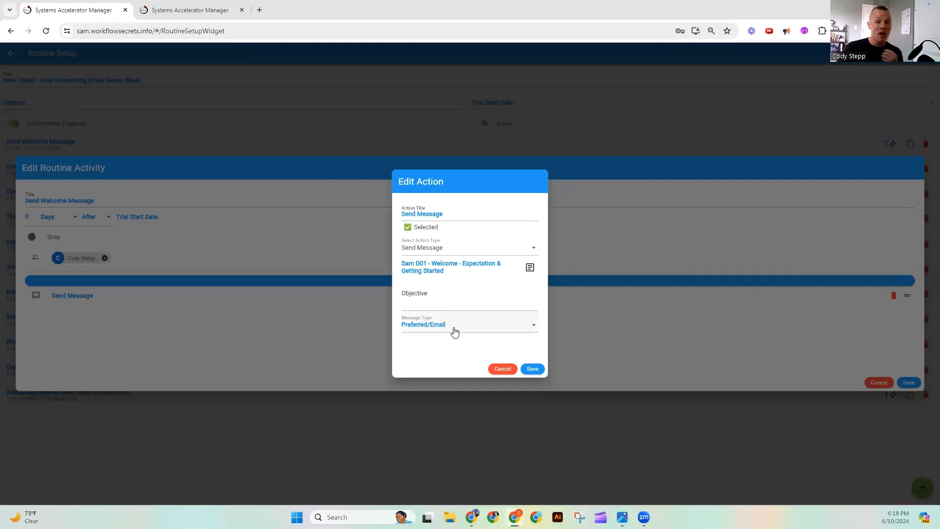
left_click(511, 371)
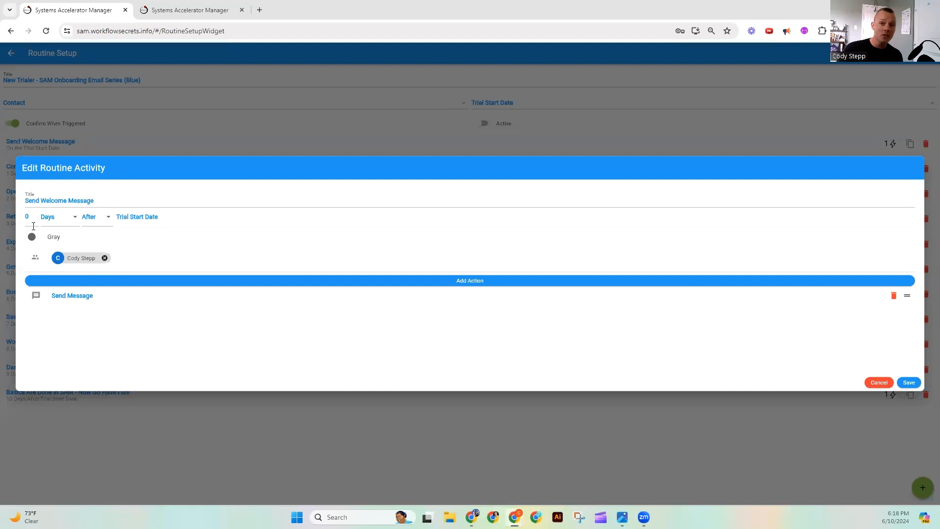
left_click(69, 219)
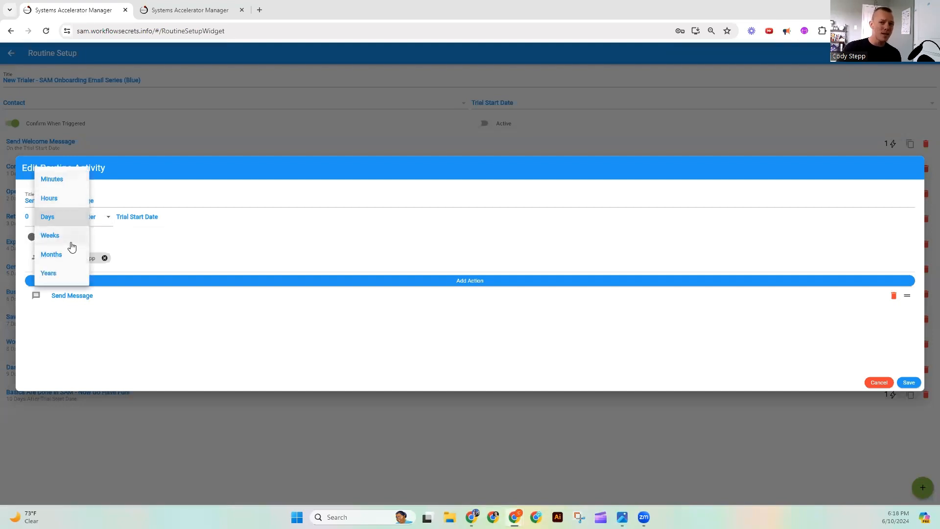
left_click(107, 222)
left_click(102, 219)
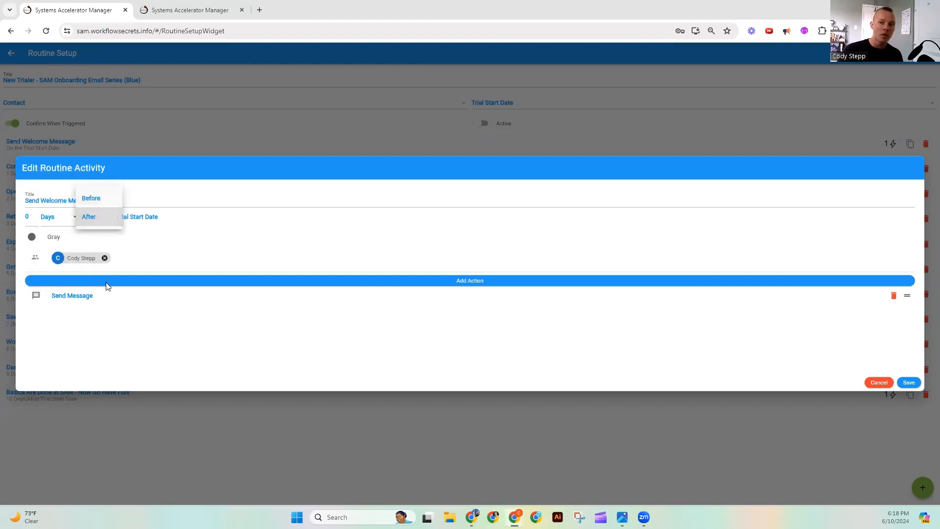
left_click(117, 349)
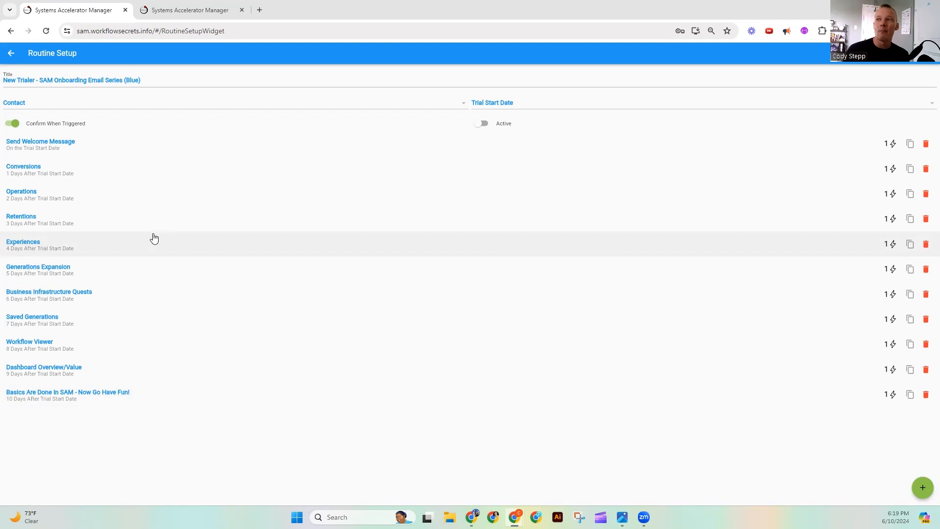
- Review the Send Message action of the Send Welcome Message activity and close both without saving
left_click(161, 146)
left_click(128, 297)
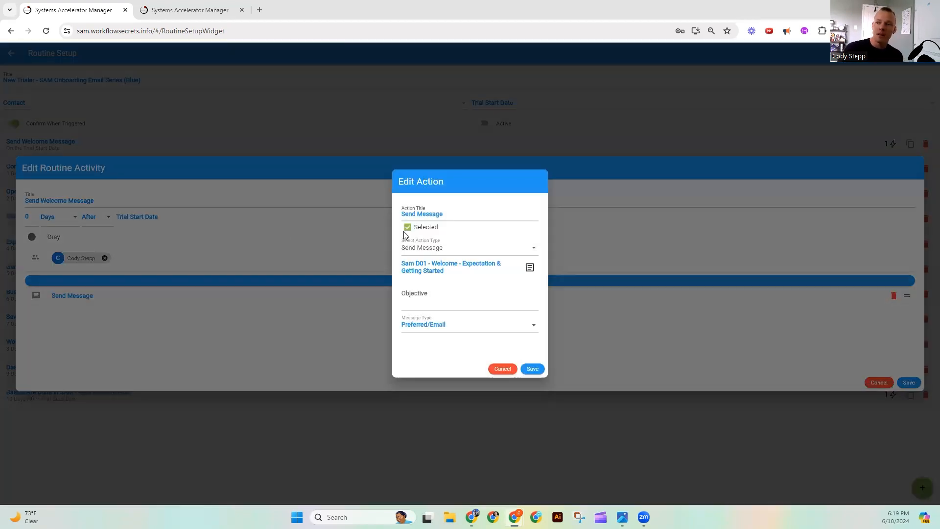
left_click(502, 369)
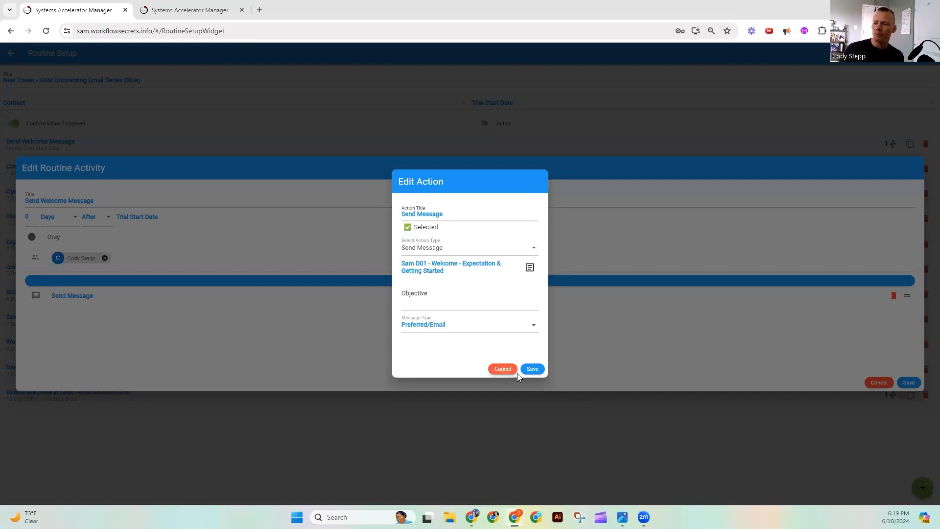
left_click(880, 383)
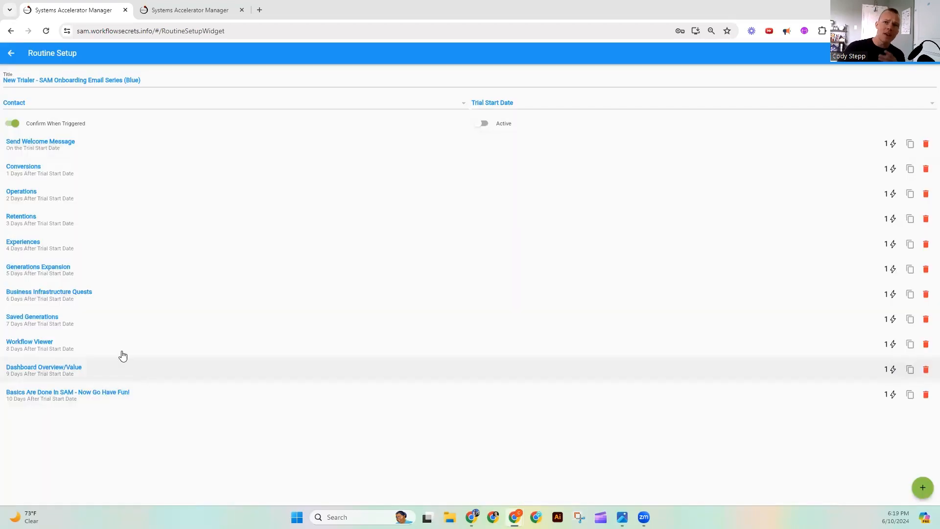
- Toggle Confirm When Triggered on the onboarding email routine and leave it switched off
left_click(14, 123)
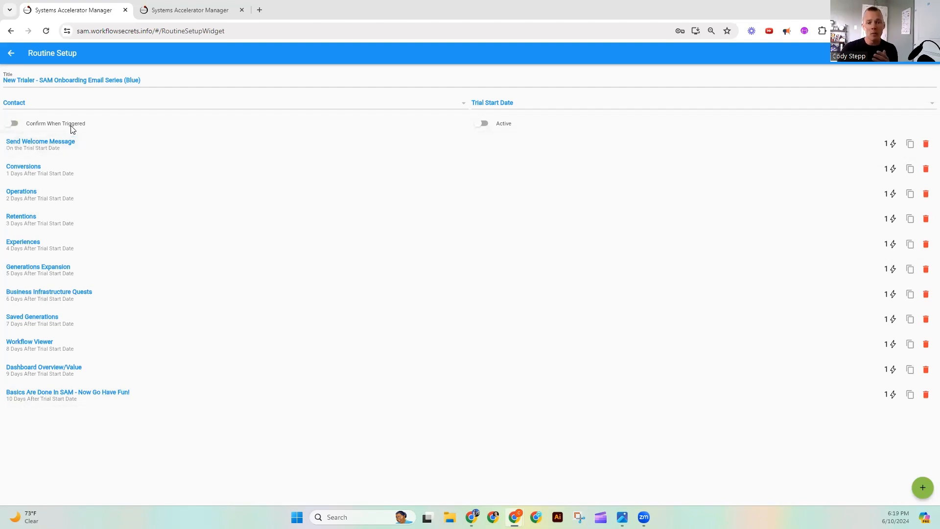
left_click(14, 126)
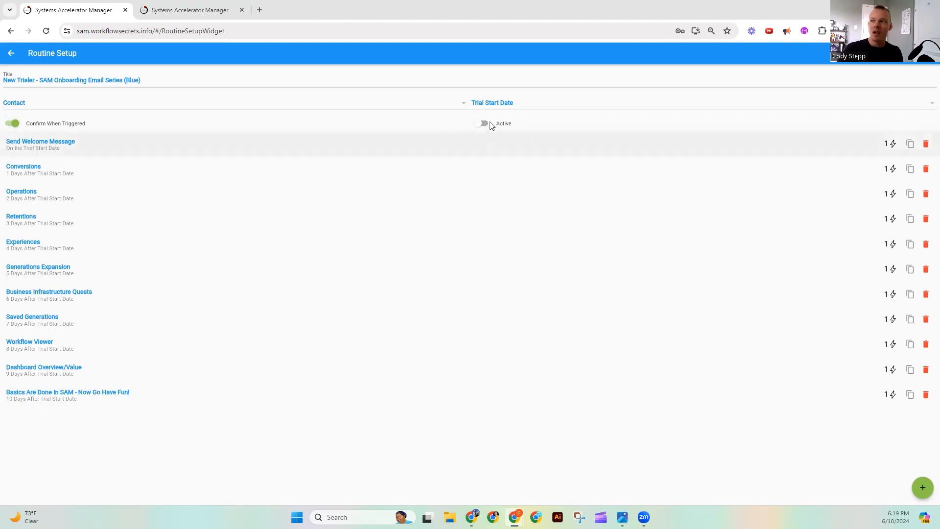
left_click(12, 124)
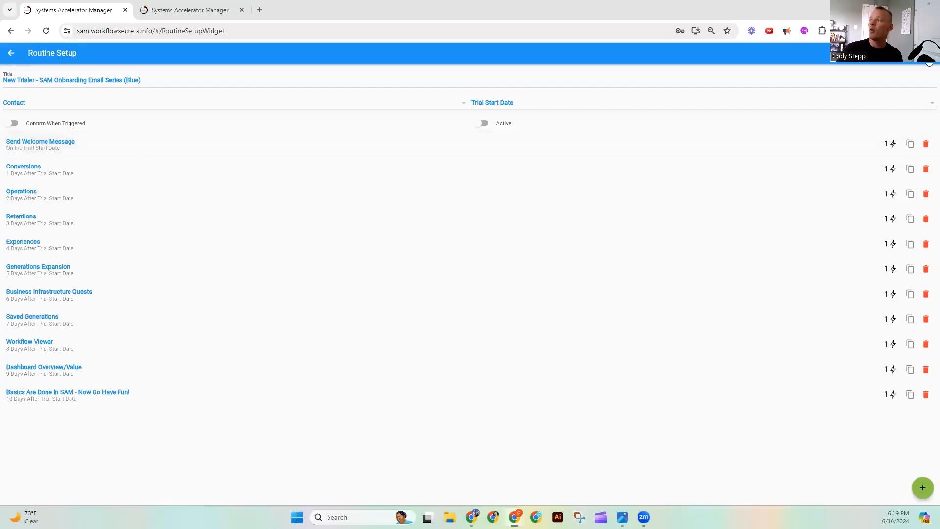
- Open the New Trialer - SAM Trial Ending Series (Green) routine and compare it with the whiteboard plan in the photo viewer
left_click(928, 62)
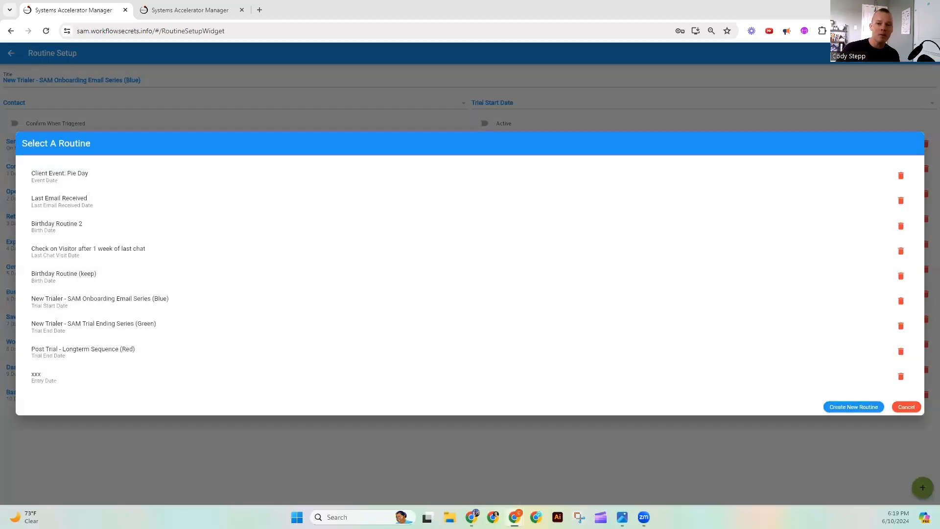
left_click(183, 325)
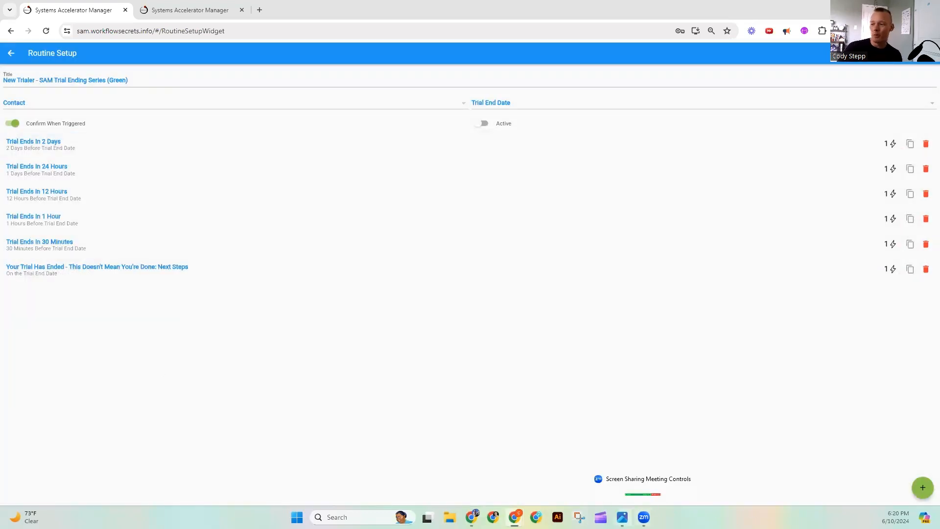
left_click(622, 516)
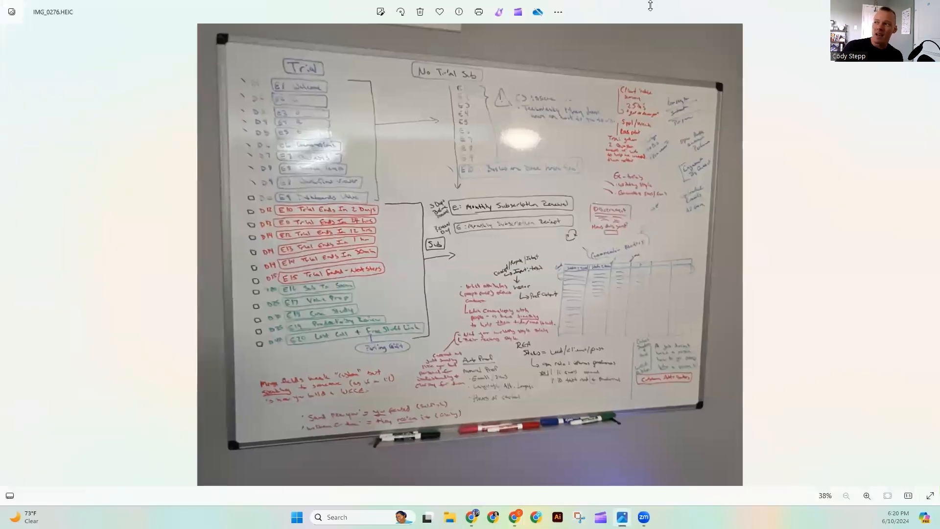
key("alt+Tab")
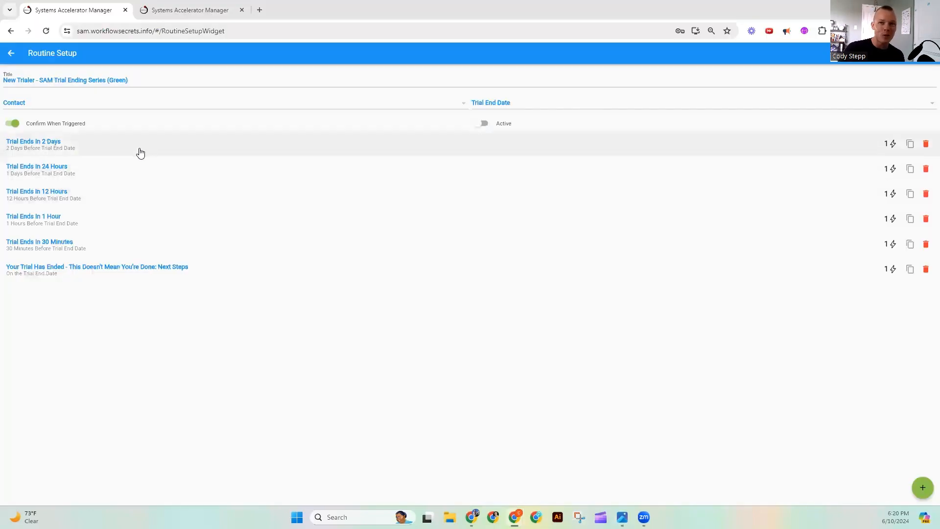
- Review the Trial Ends In 2 Days activity and its Send Message action against the contact's Trial End Date, and close it without saving
left_click(174, 145)
left_click(155, 295)
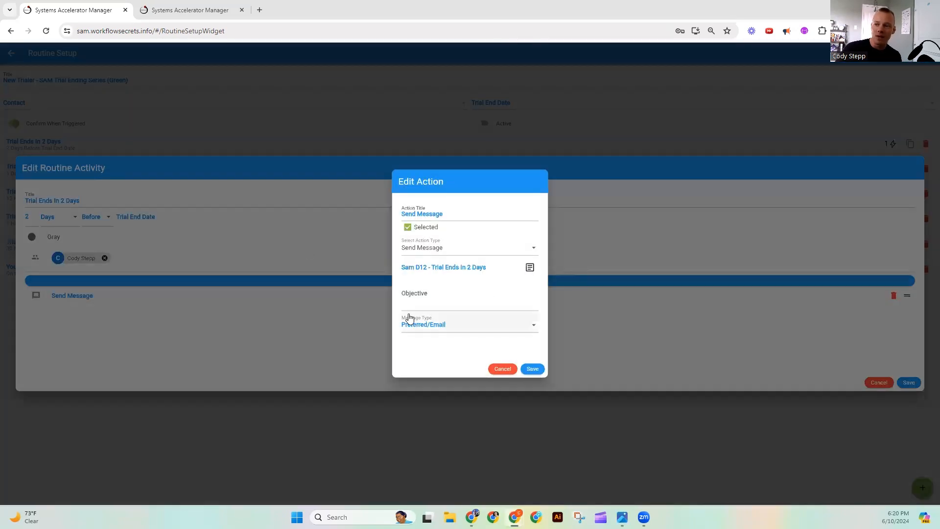
left_click(503, 368)
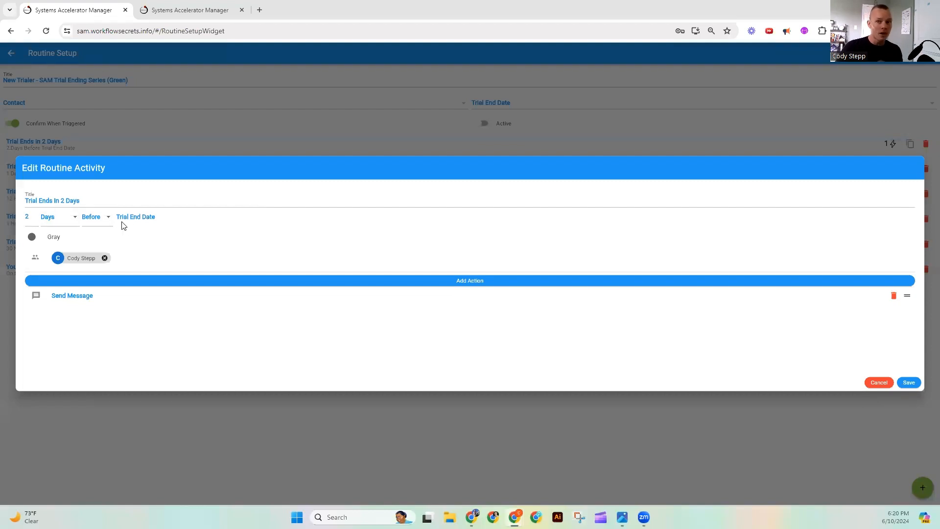
left_click(189, 9)
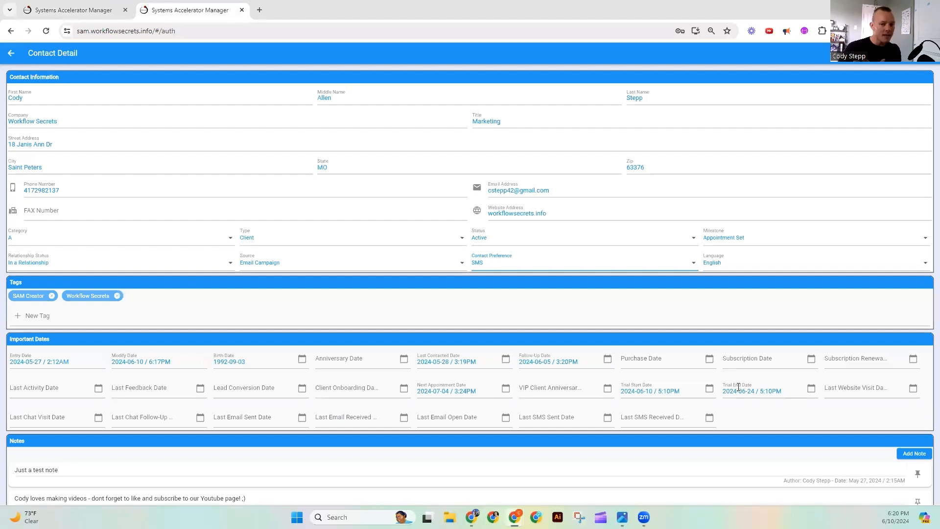
left_click(83, 10)
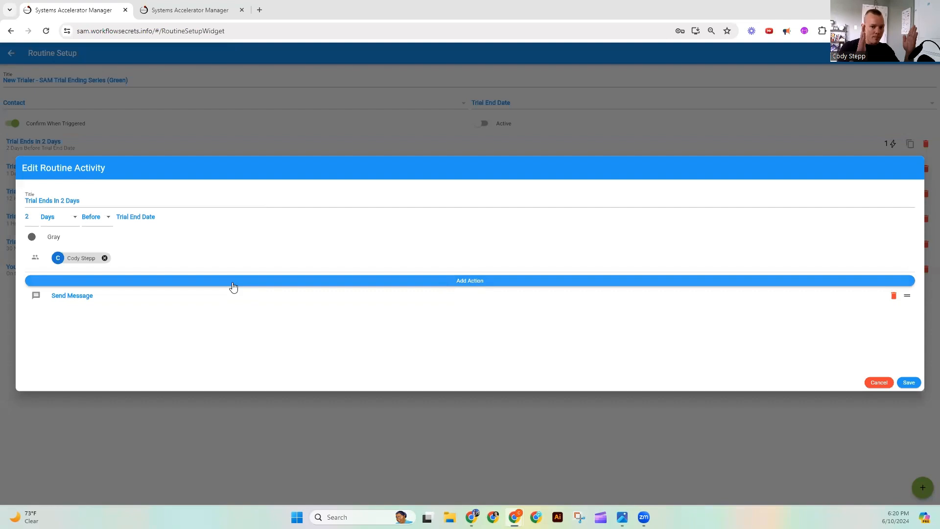
left_click(879, 383)
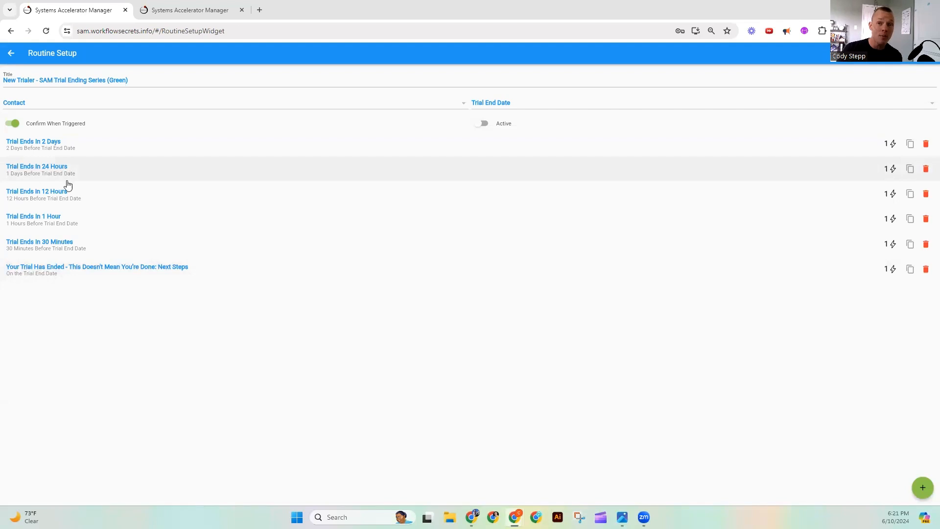
- Review the message type options of the Send Message action in the Trial Ends In 30 Minutes activity, keeping Preferred/Email, and leave without saving
left_click(98, 243)
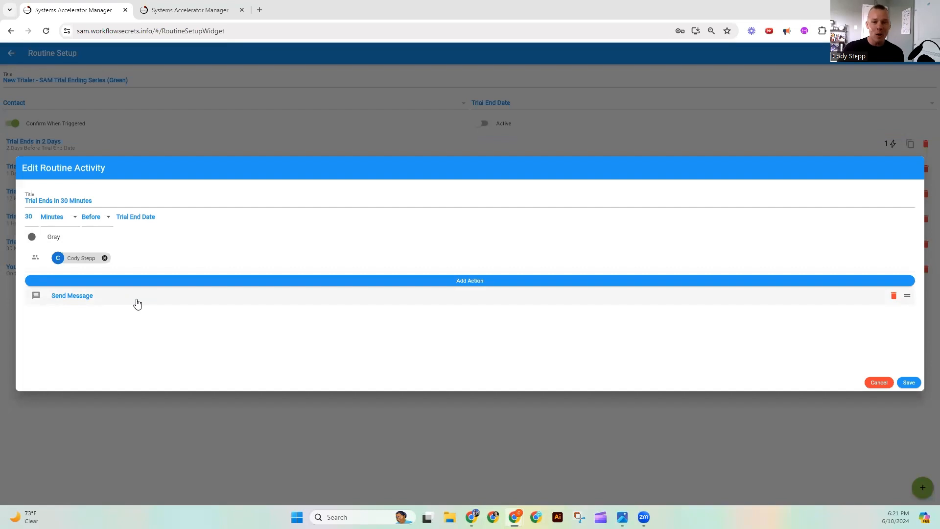
left_click(137, 302)
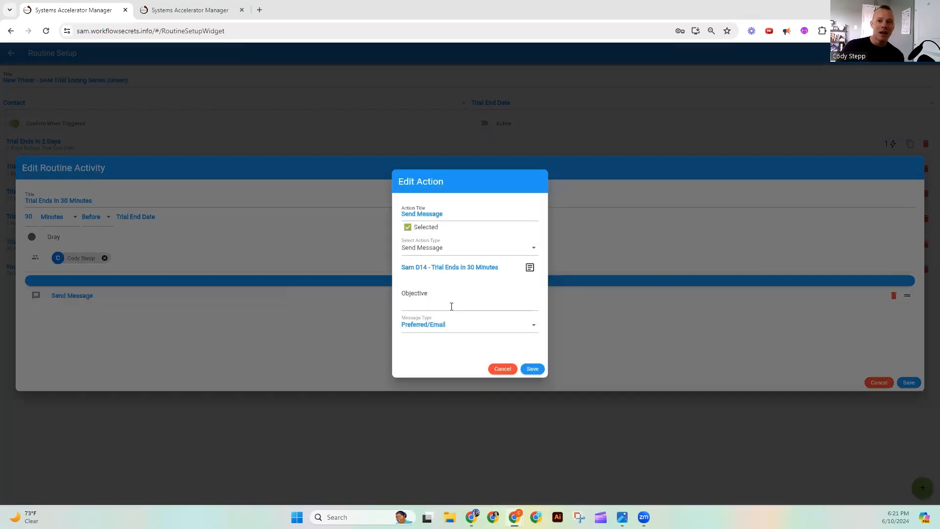
left_click(443, 334)
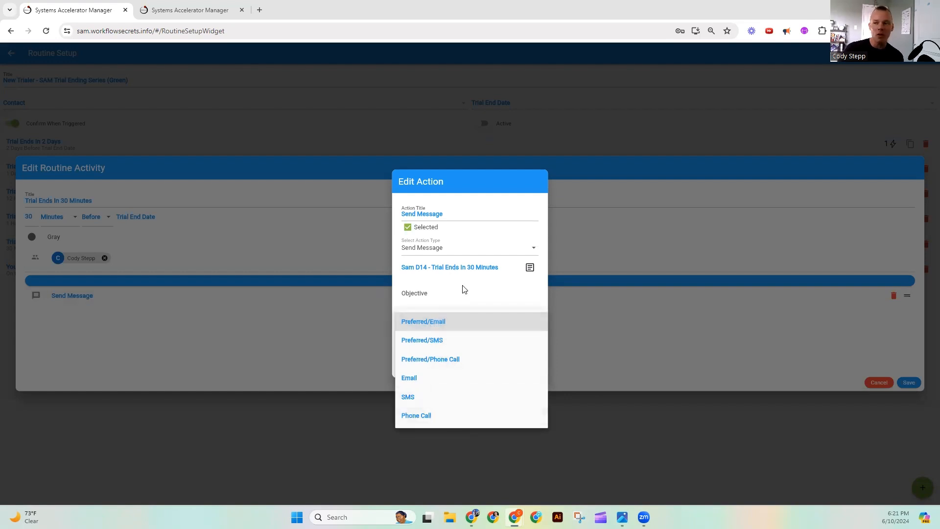
left_click(427, 323)
left_click(501, 370)
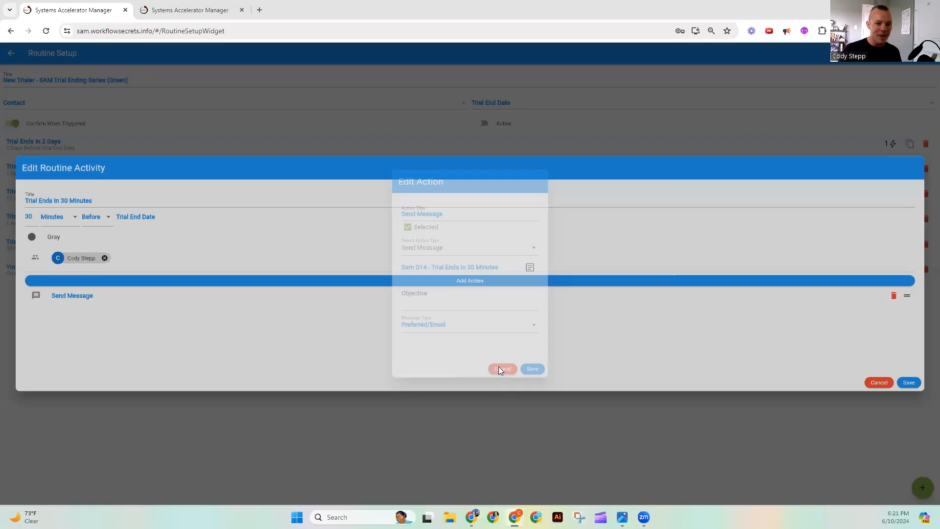
left_click(878, 382)
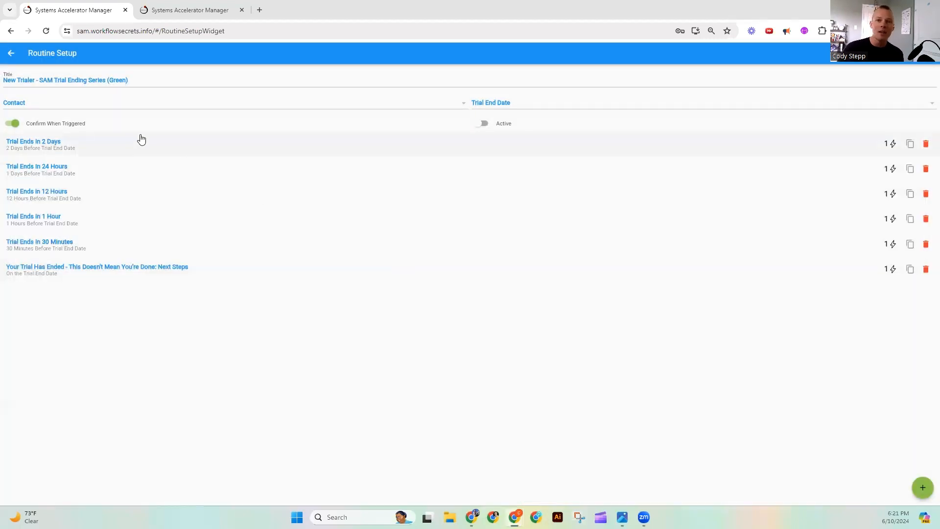
- Compare the Trial Ends In 30 Minutes activity's timing with the contact's Trial End Date and time, closing the activity without saving
left_click(52, 242)
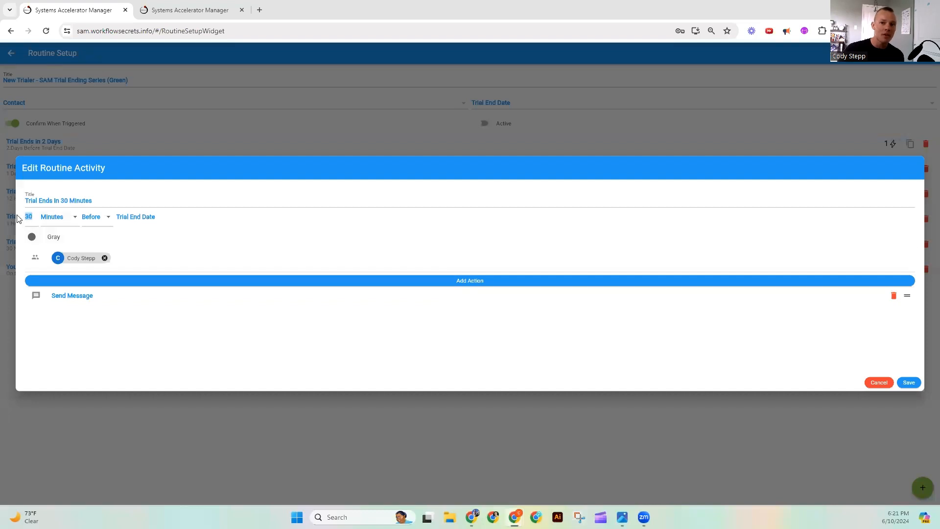
left_click(54, 218)
left_click(99, 222)
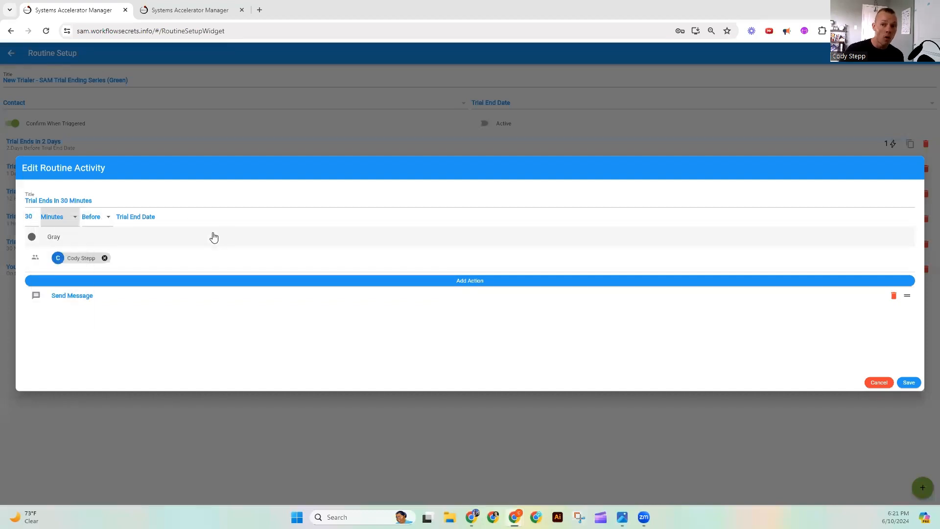
left_click(220, 16)
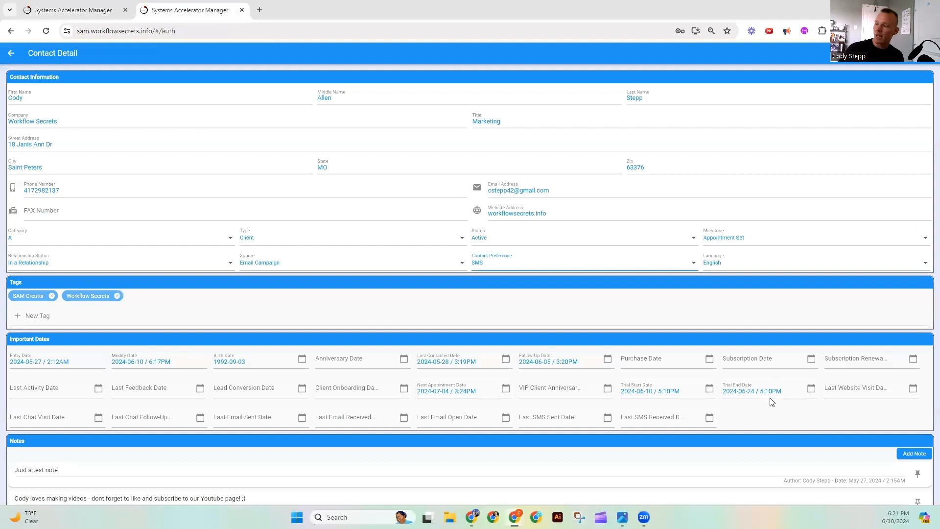
left_click_drag(785, 388, 758, 394)
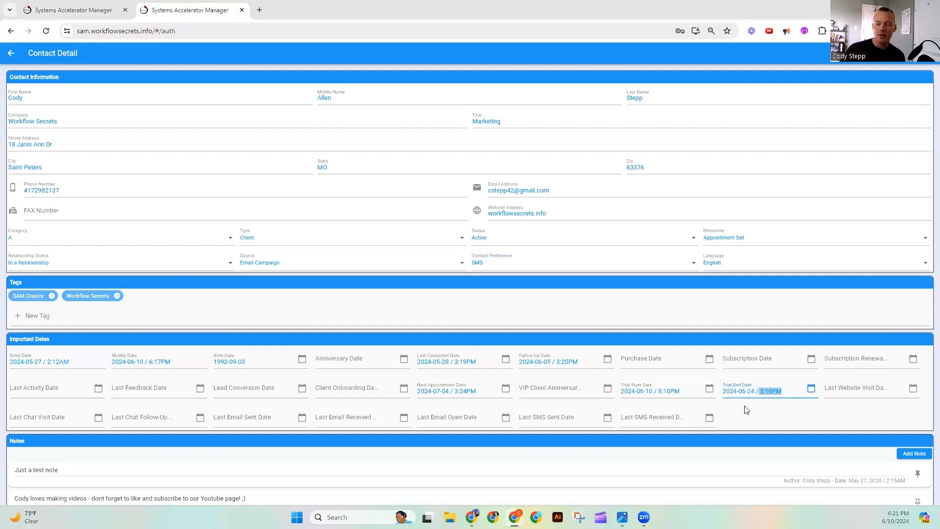
left_click(96, 6)
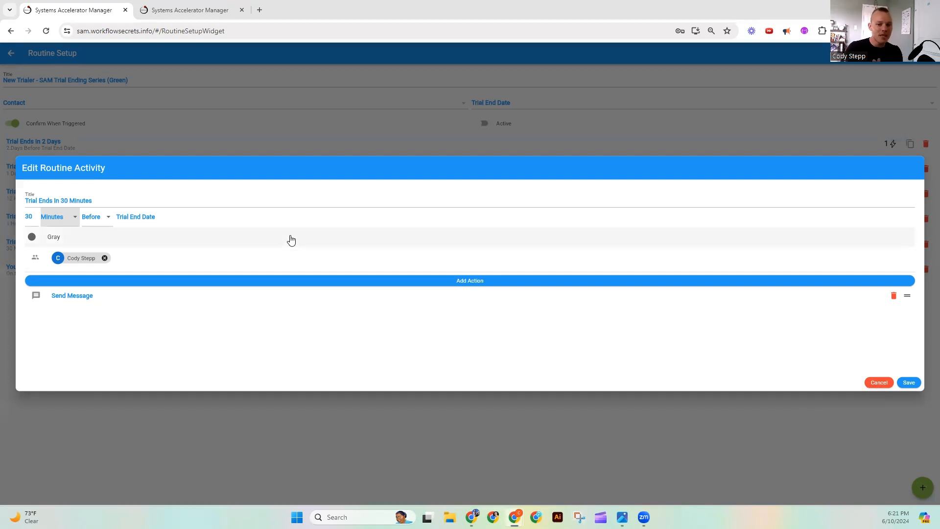
left_click(876, 384)
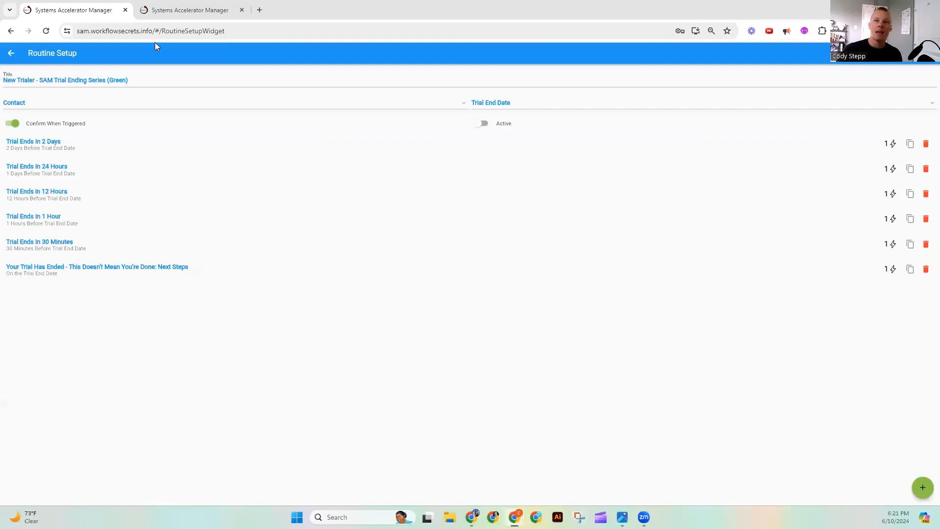
left_click(184, 10)
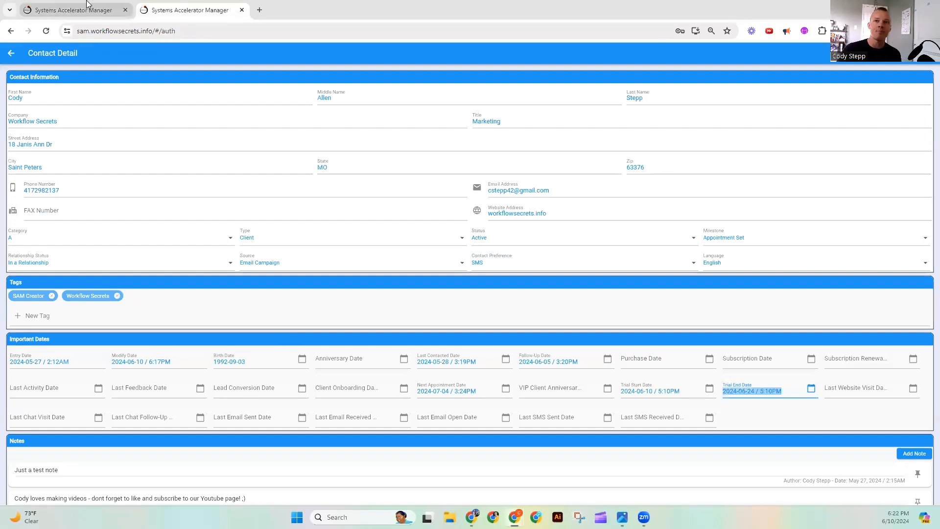
left_click(107, 4)
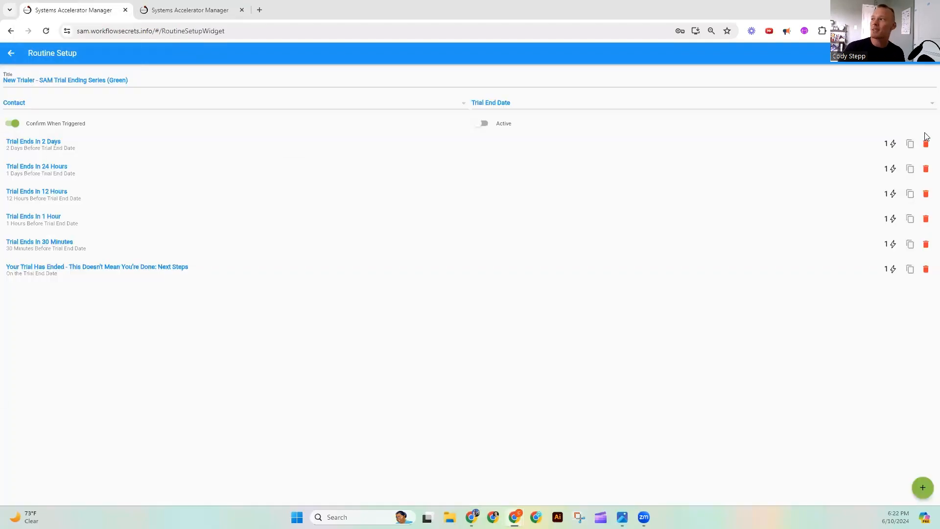
- Open the Birthday Routine (keep) and compare its activities with the Birth Date and other important dates on the contact record
left_click(49, 80)
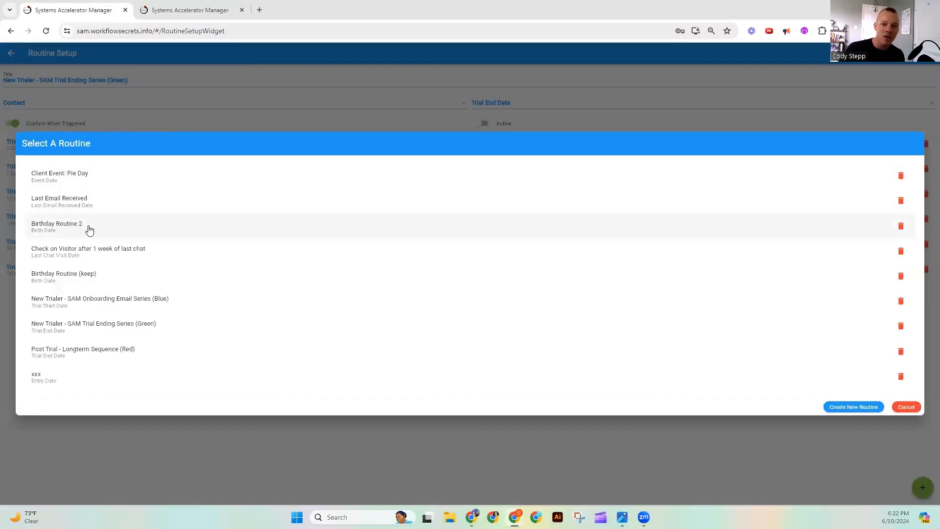
left_click(90, 275)
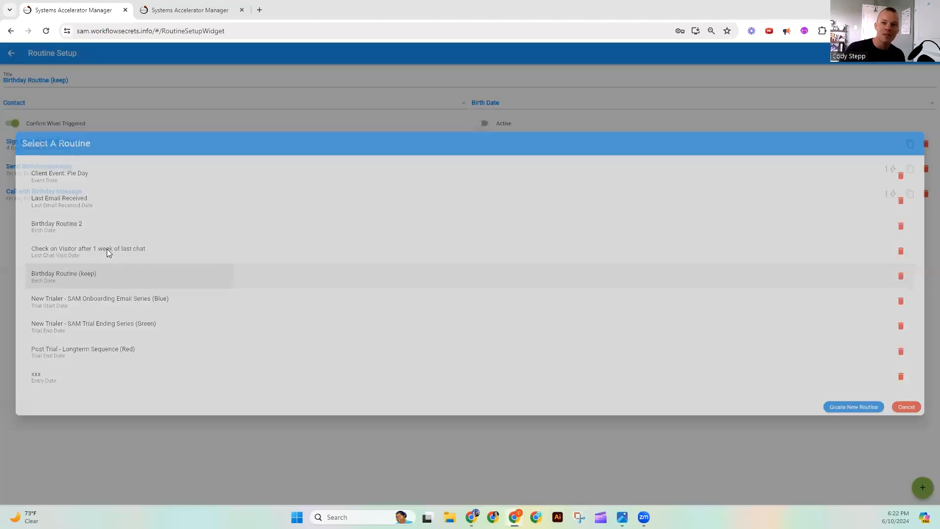
left_click(190, 9)
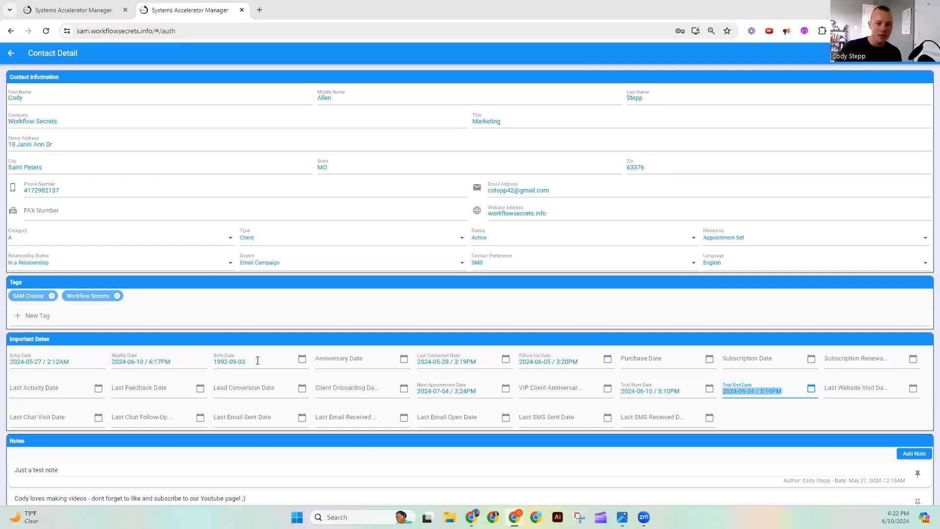
left_click(85, 18)
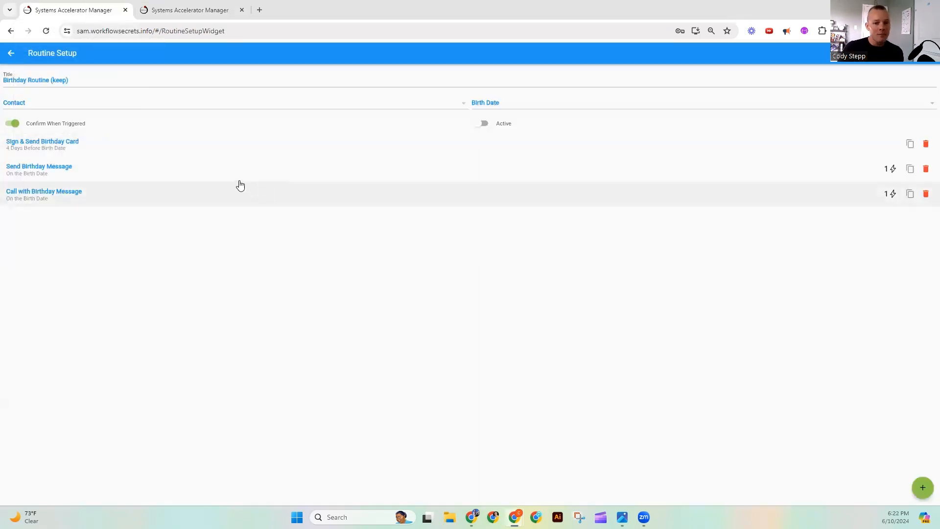
left_click(190, 7)
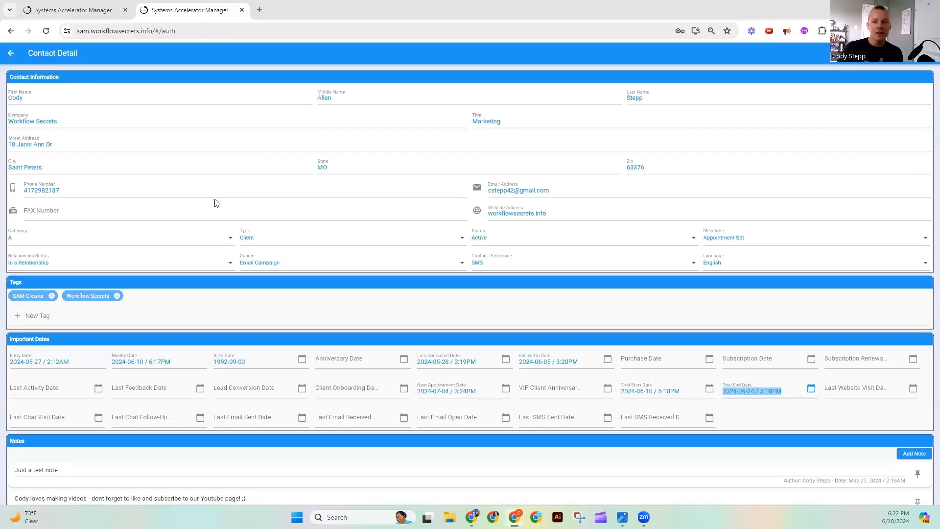
left_click(73, 6)
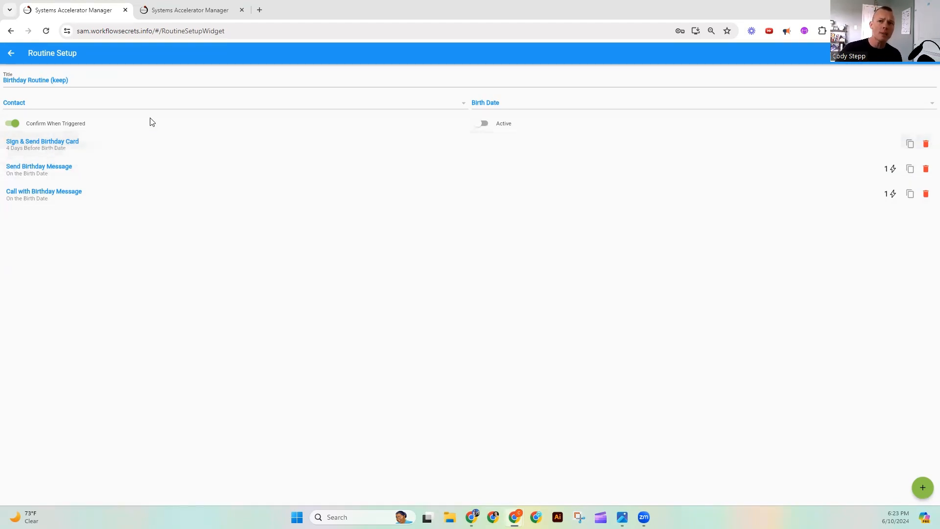
left_click(188, 11)
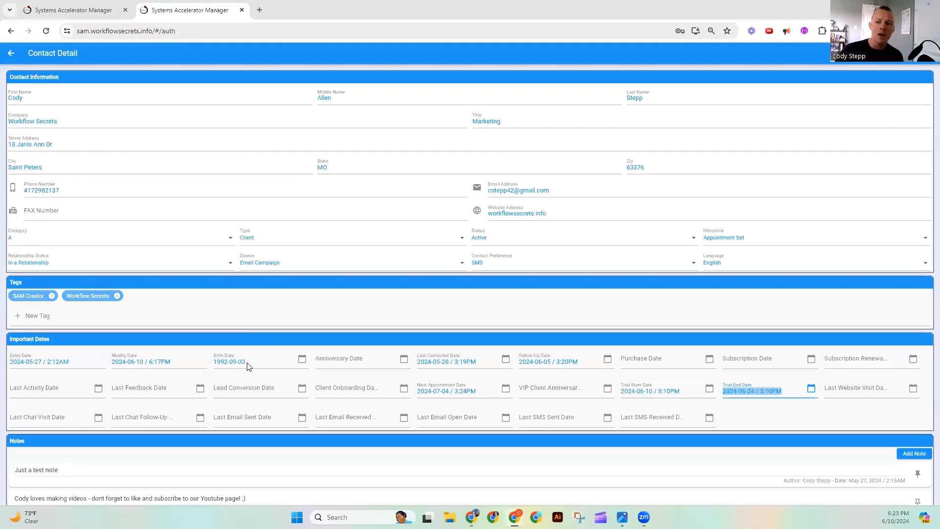
- Open the Send Birthday Message activity of the birthday routine and try the Before timing option, returning it to After Birth Date
left_click(77, 15)
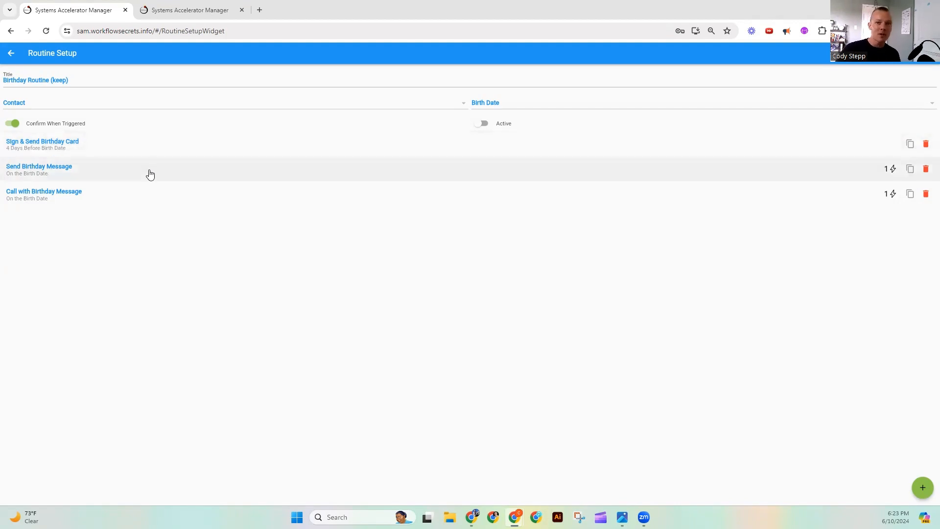
left_click(149, 174)
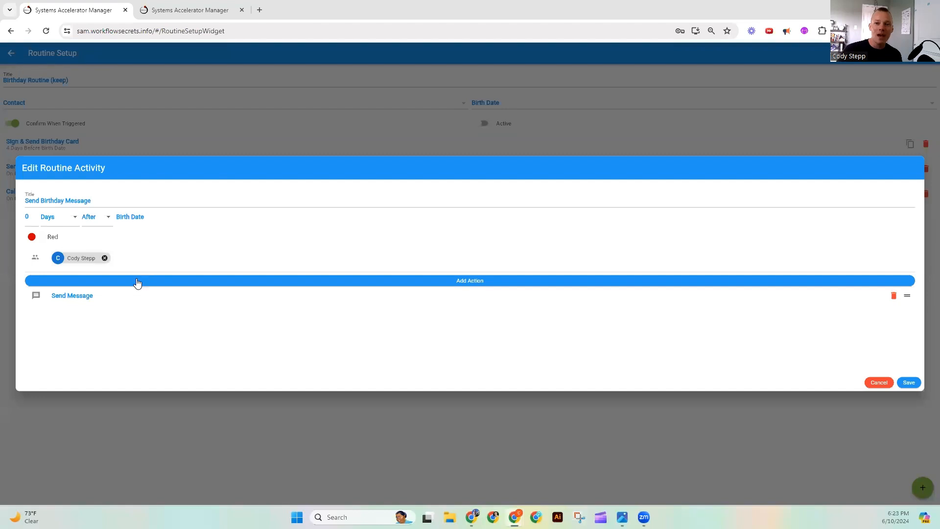
left_click(95, 221)
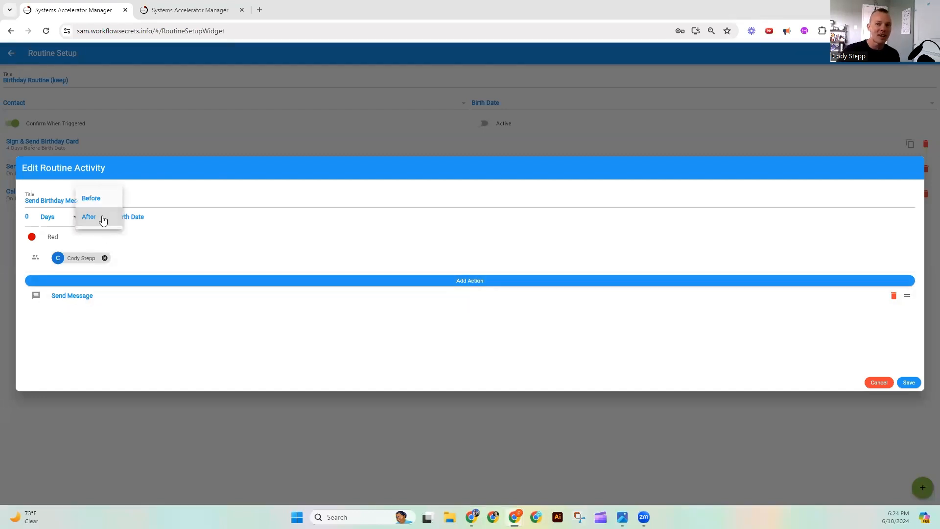
left_click(107, 200)
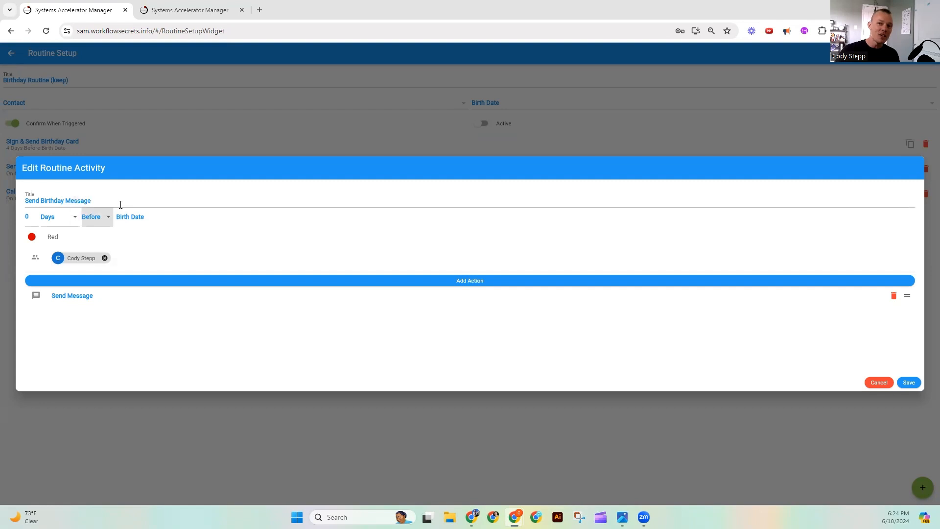
left_click(94, 216)
left_click(100, 235)
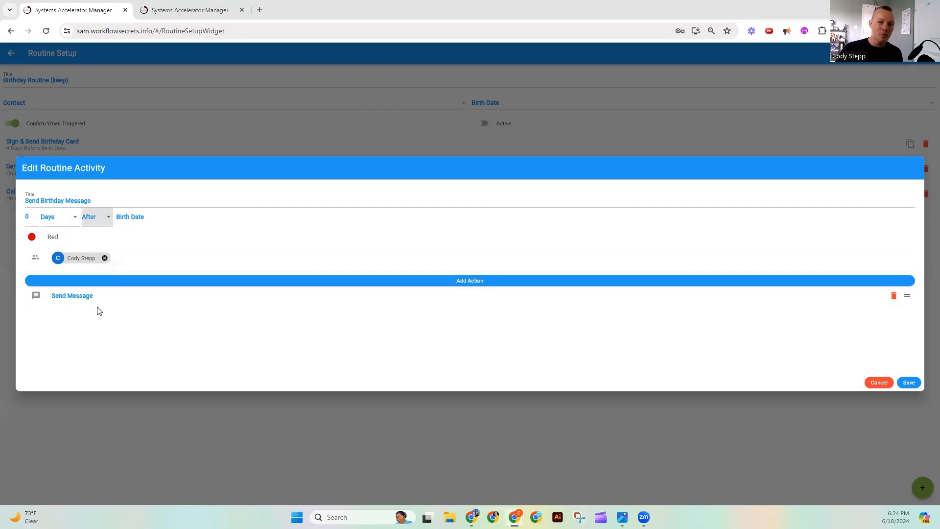
- Review the Send Message action and its message type in the Send Birthday Message activity, closing both without saving
left_click(72, 296)
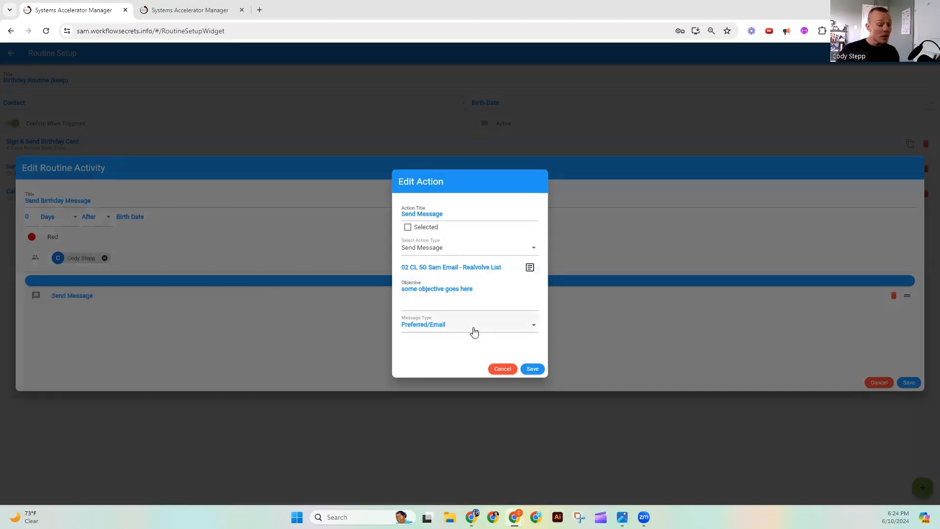
left_click(499, 369)
left_click(886, 382)
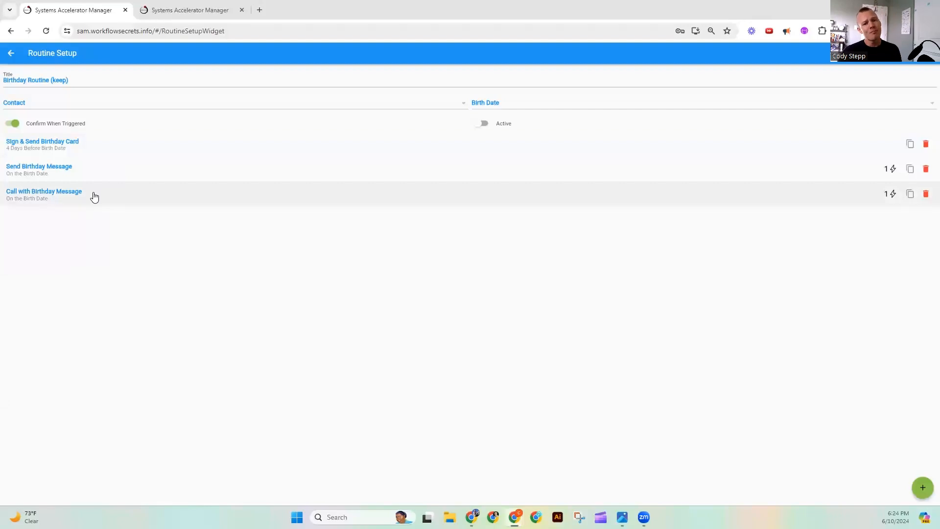
- Review the Call with Birthday Message activity's timing and call list action alongside the contact record, closing the activity without saving
left_click(93, 196)
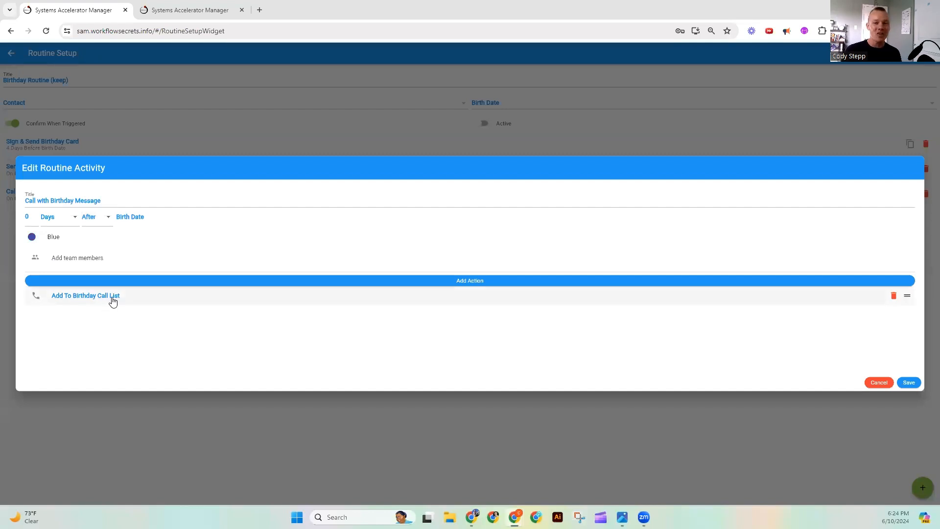
left_click(236, 6)
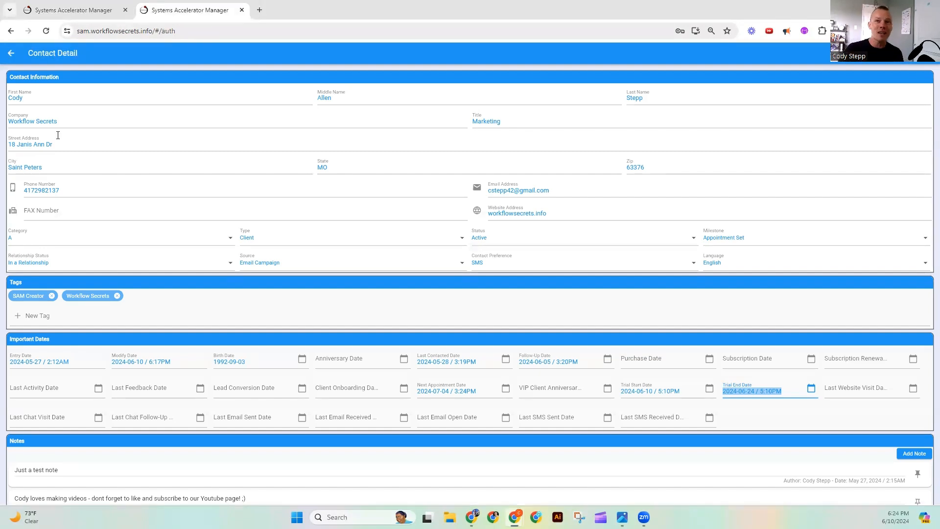
left_click(86, 4)
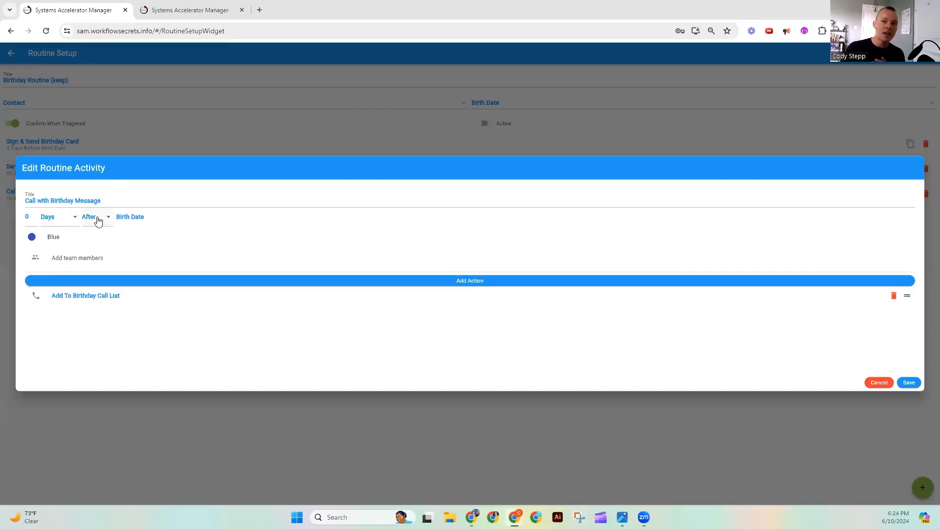
left_click(877, 382)
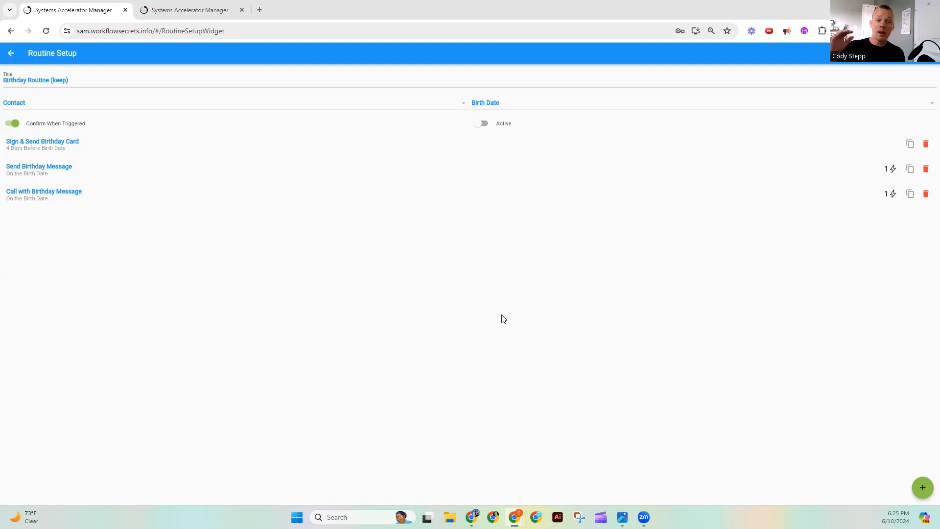
- Look through the contact record's details, tags, important dates, notes and files
left_click(150, 9)
scroll(388, 260, "down", 5)
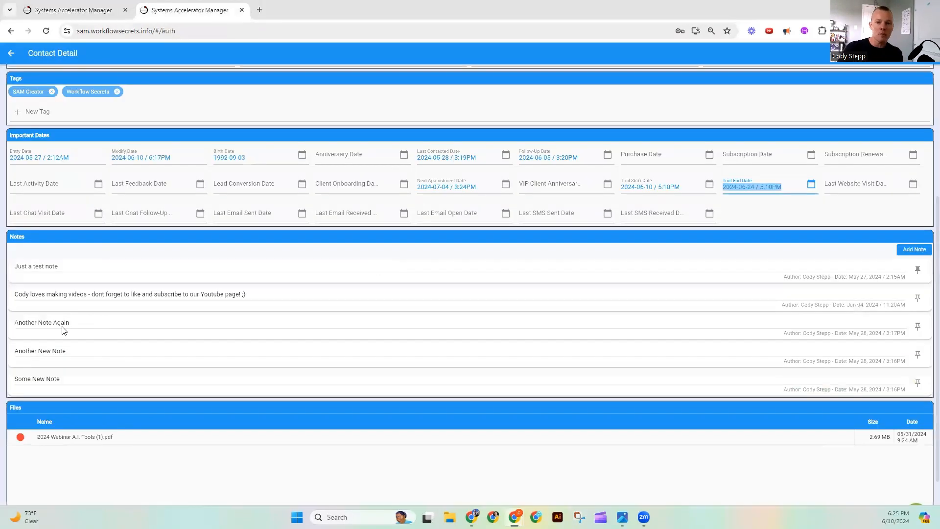
scroll(145, 395, "up", 5)
scroll(143, 393, "down", 5)
scroll(252, 370, "up", 5)
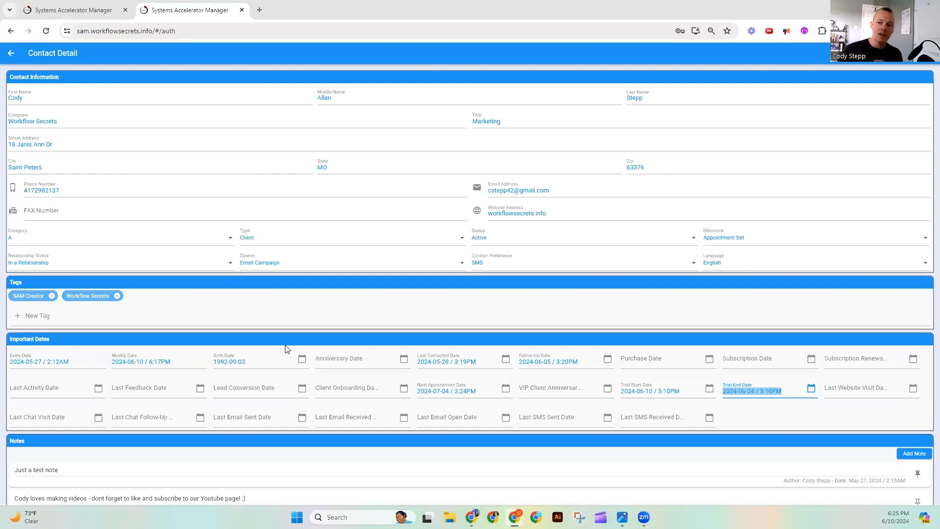
- Compare the Birthday Routine (keep) activities with the important dates on the contact record
left_click(73, 11)
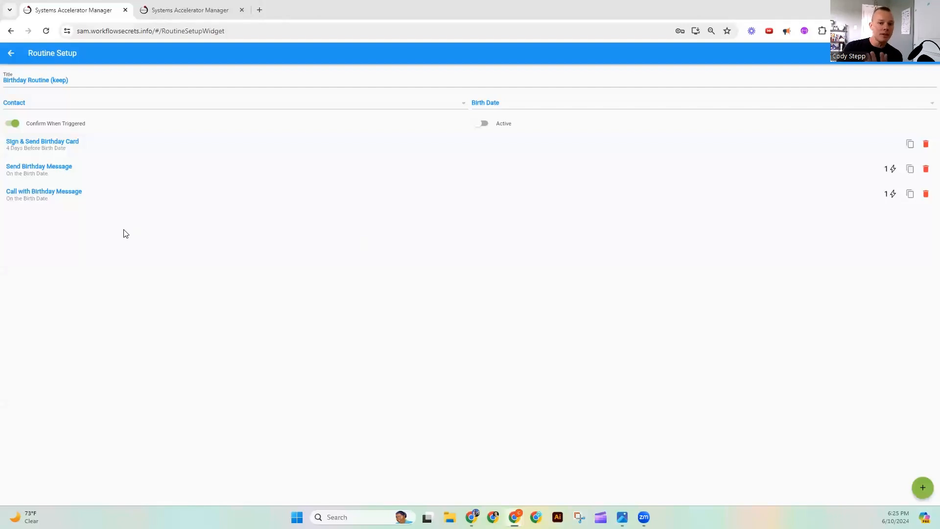
left_click(190, 10)
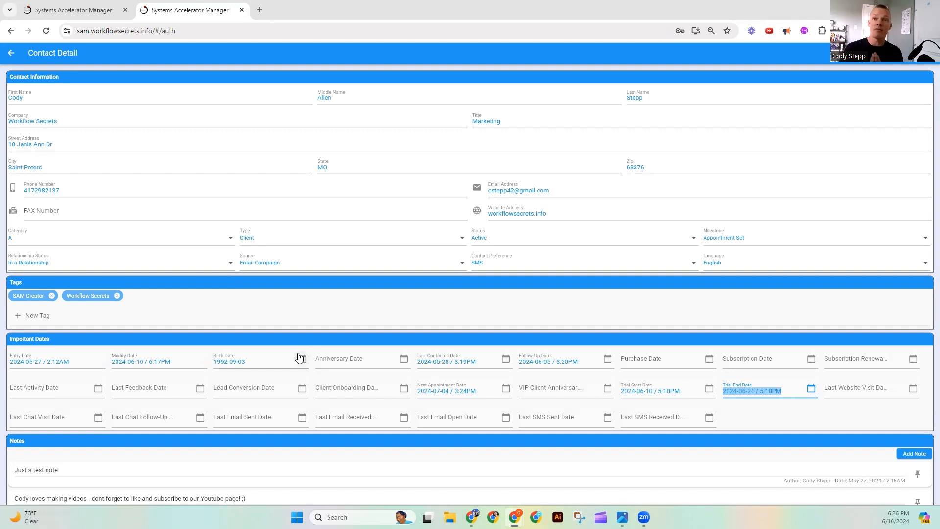
left_click(73, 10)
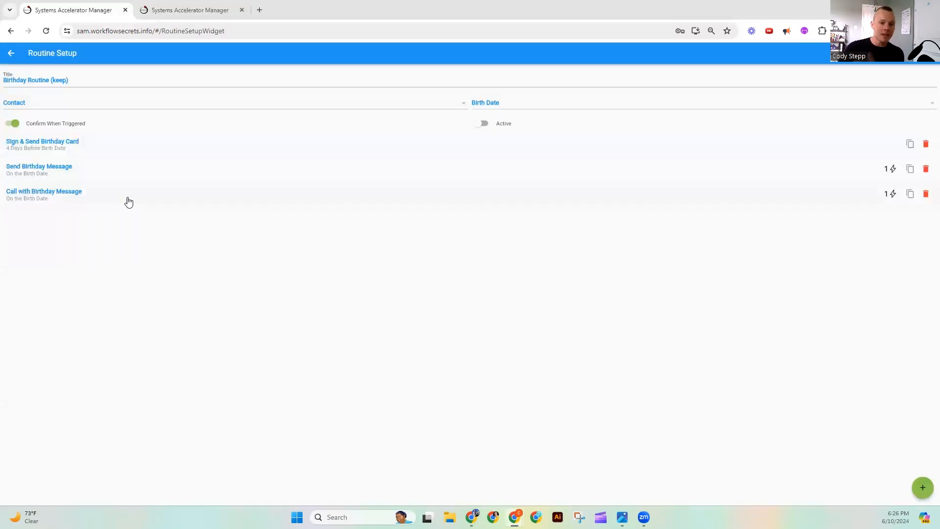
left_click(190, 9)
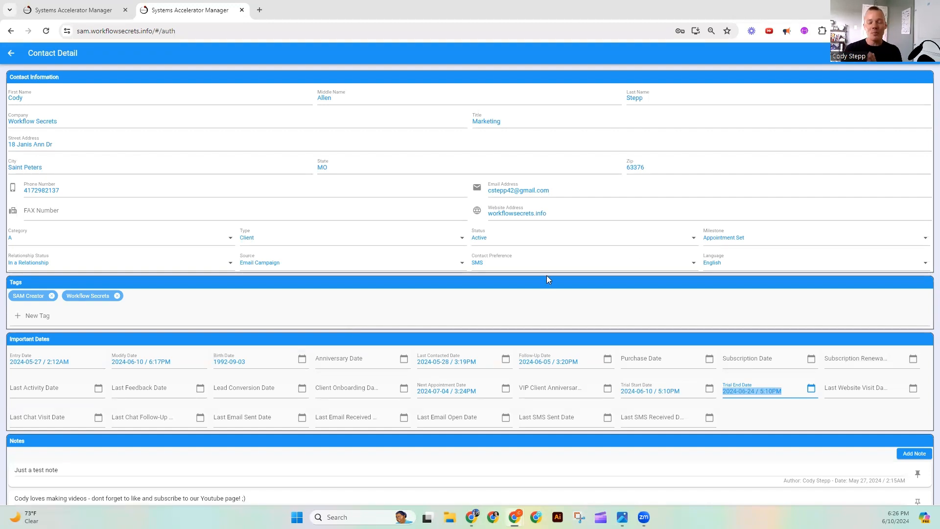
- Open the signup form at sam.workflowsecrets.info in a new tab, accept the Term of services, and return to the birthday routine
left_click(259, 9)
type("sam")
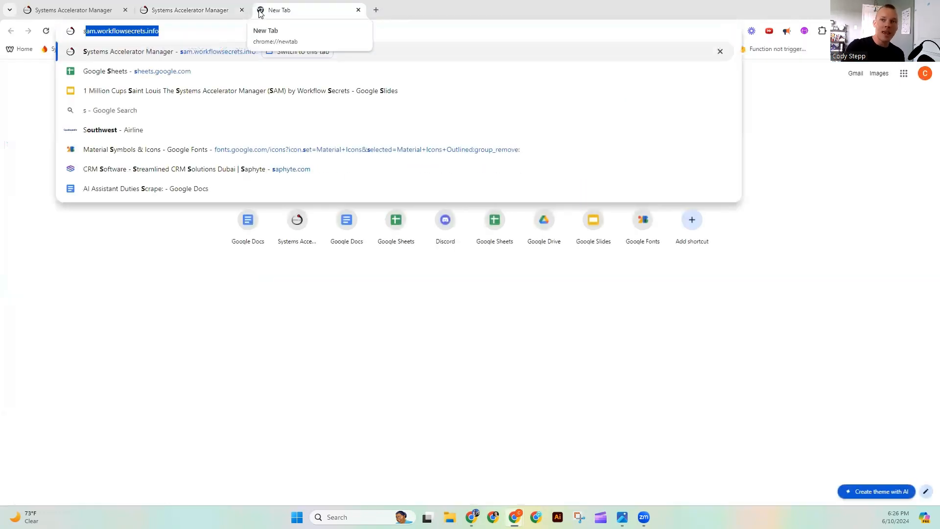
key("Return")
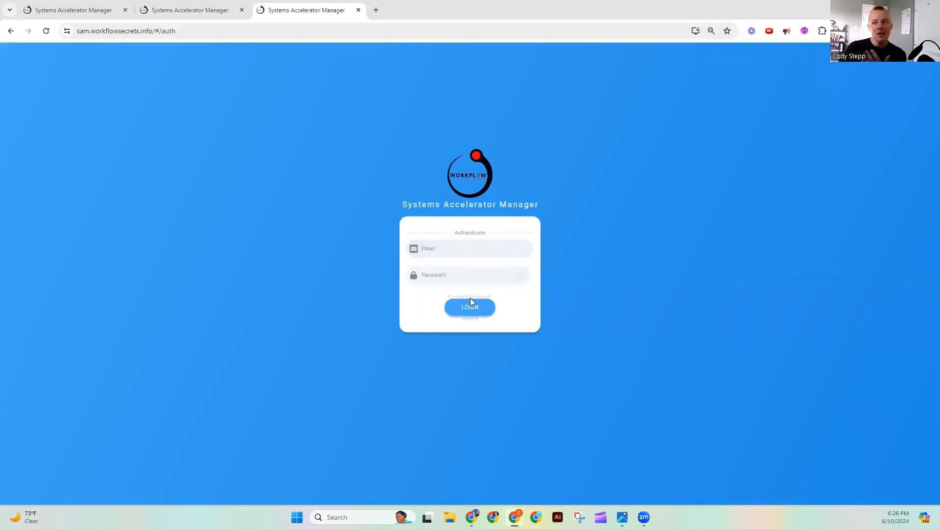
left_click(469, 321)
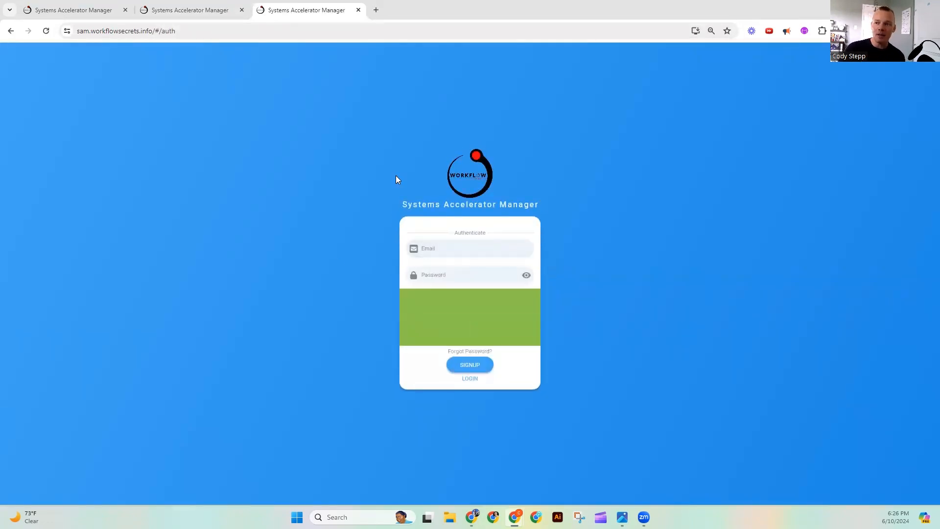
left_click(419, 340)
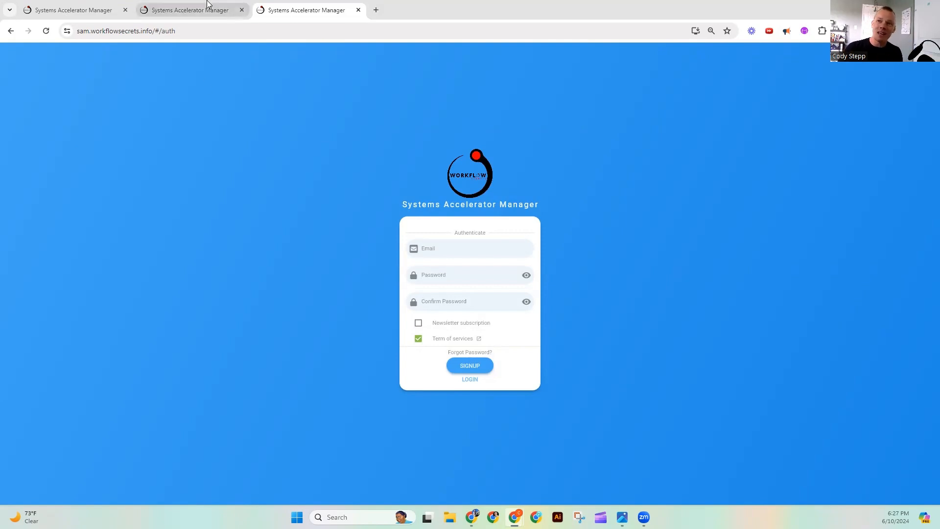
left_click(64, 13)
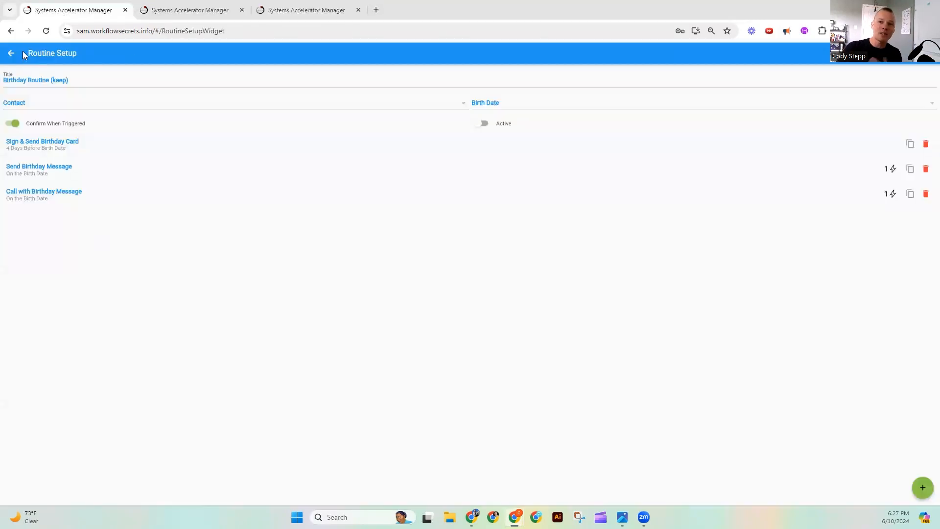